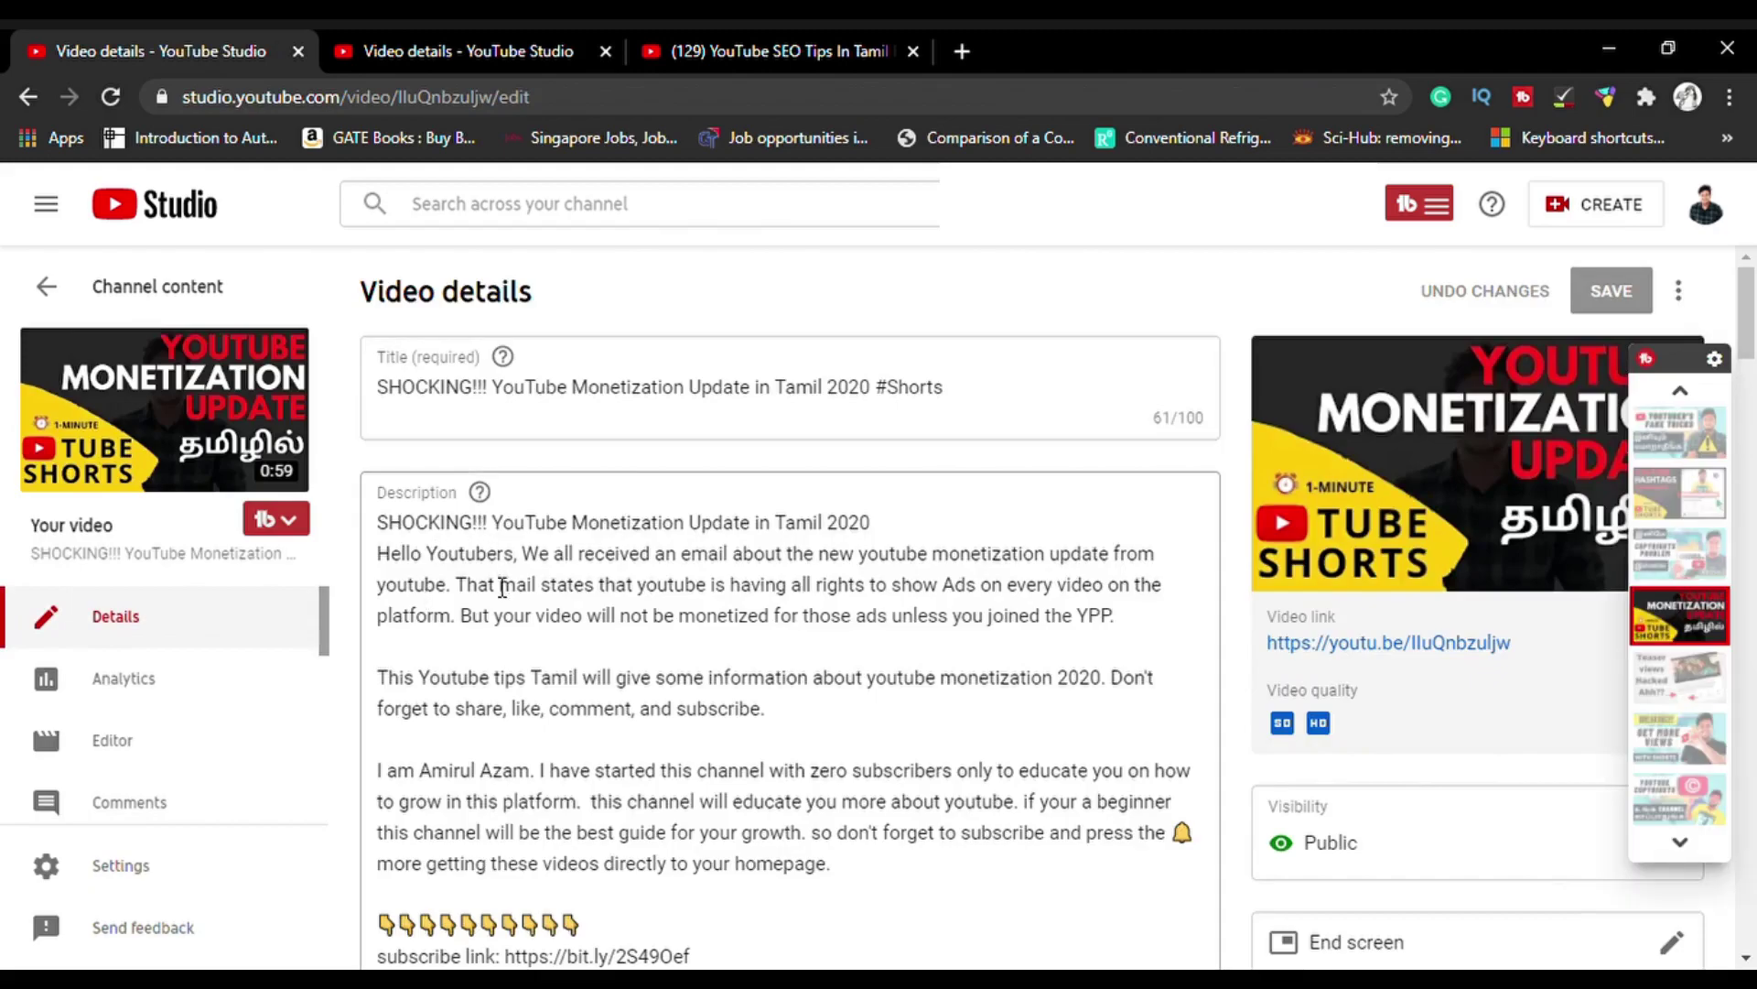
- Add a "TIME STAMPS" heading to the description, on its own line after the paragraph ending in "joined the YPP."
{"action": "left_click", "coordinate": [1138, 624]}
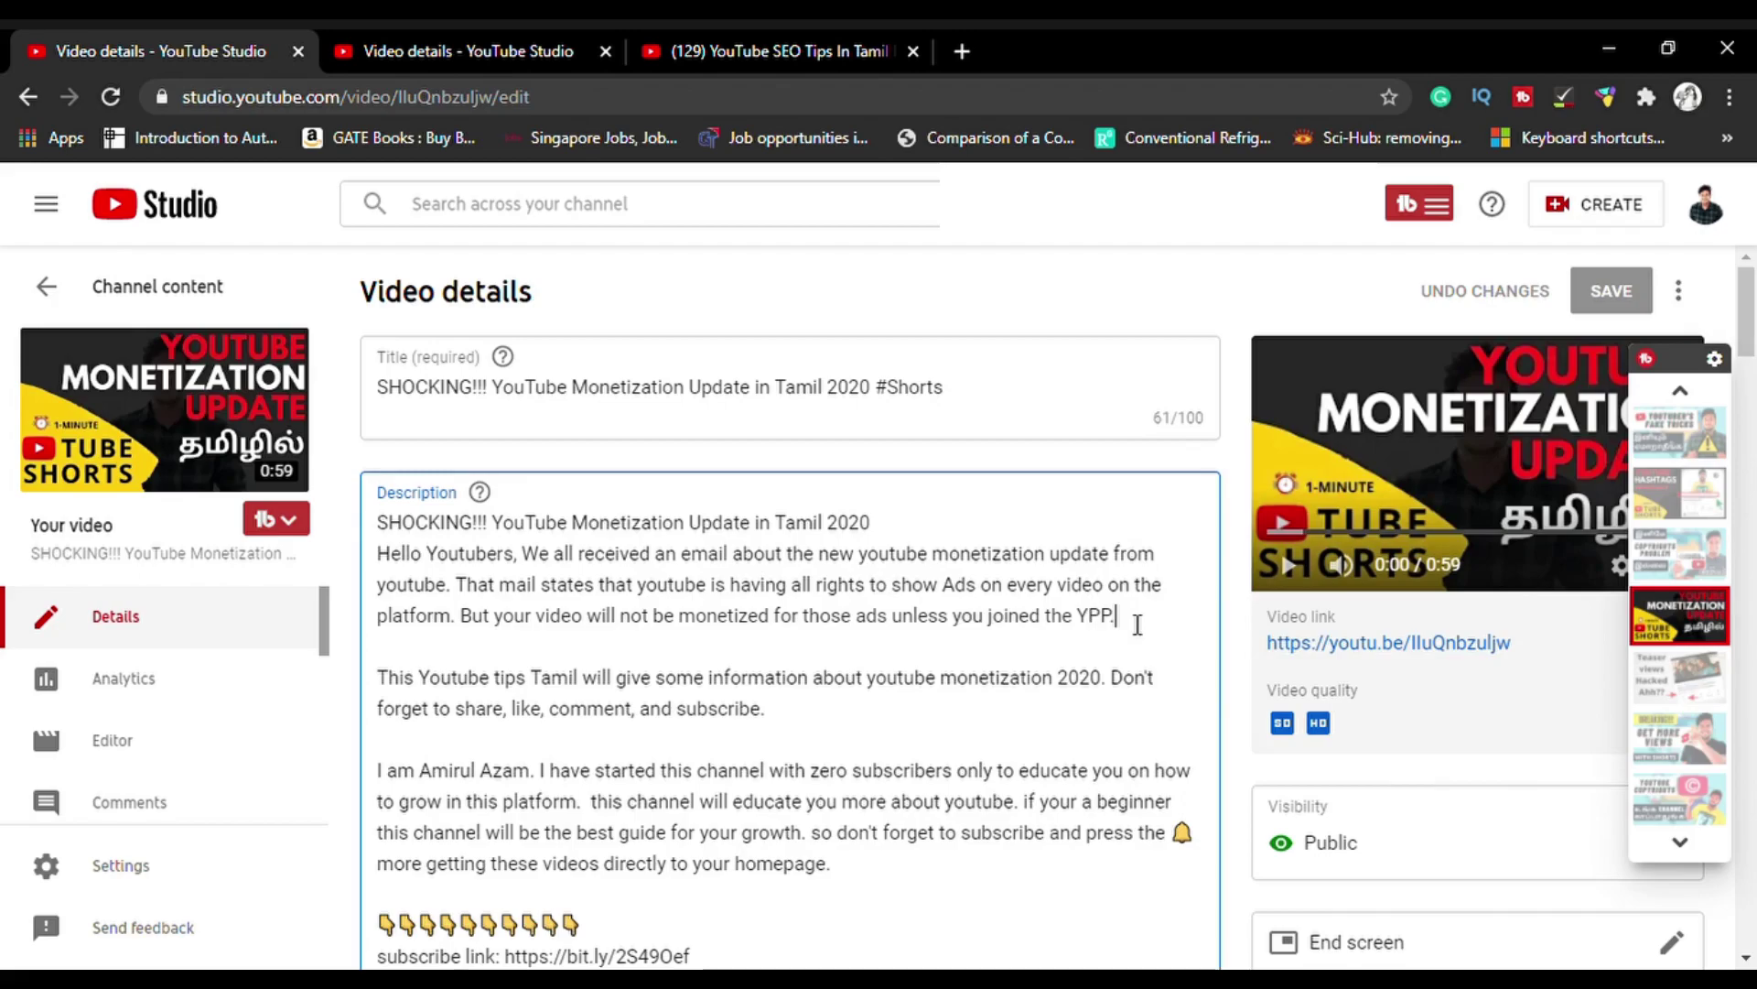
{"action": "key", "text": "Return"}
{"action": "key", "text": "Return"}
{"action": "type", "text": "TIME STAM"}
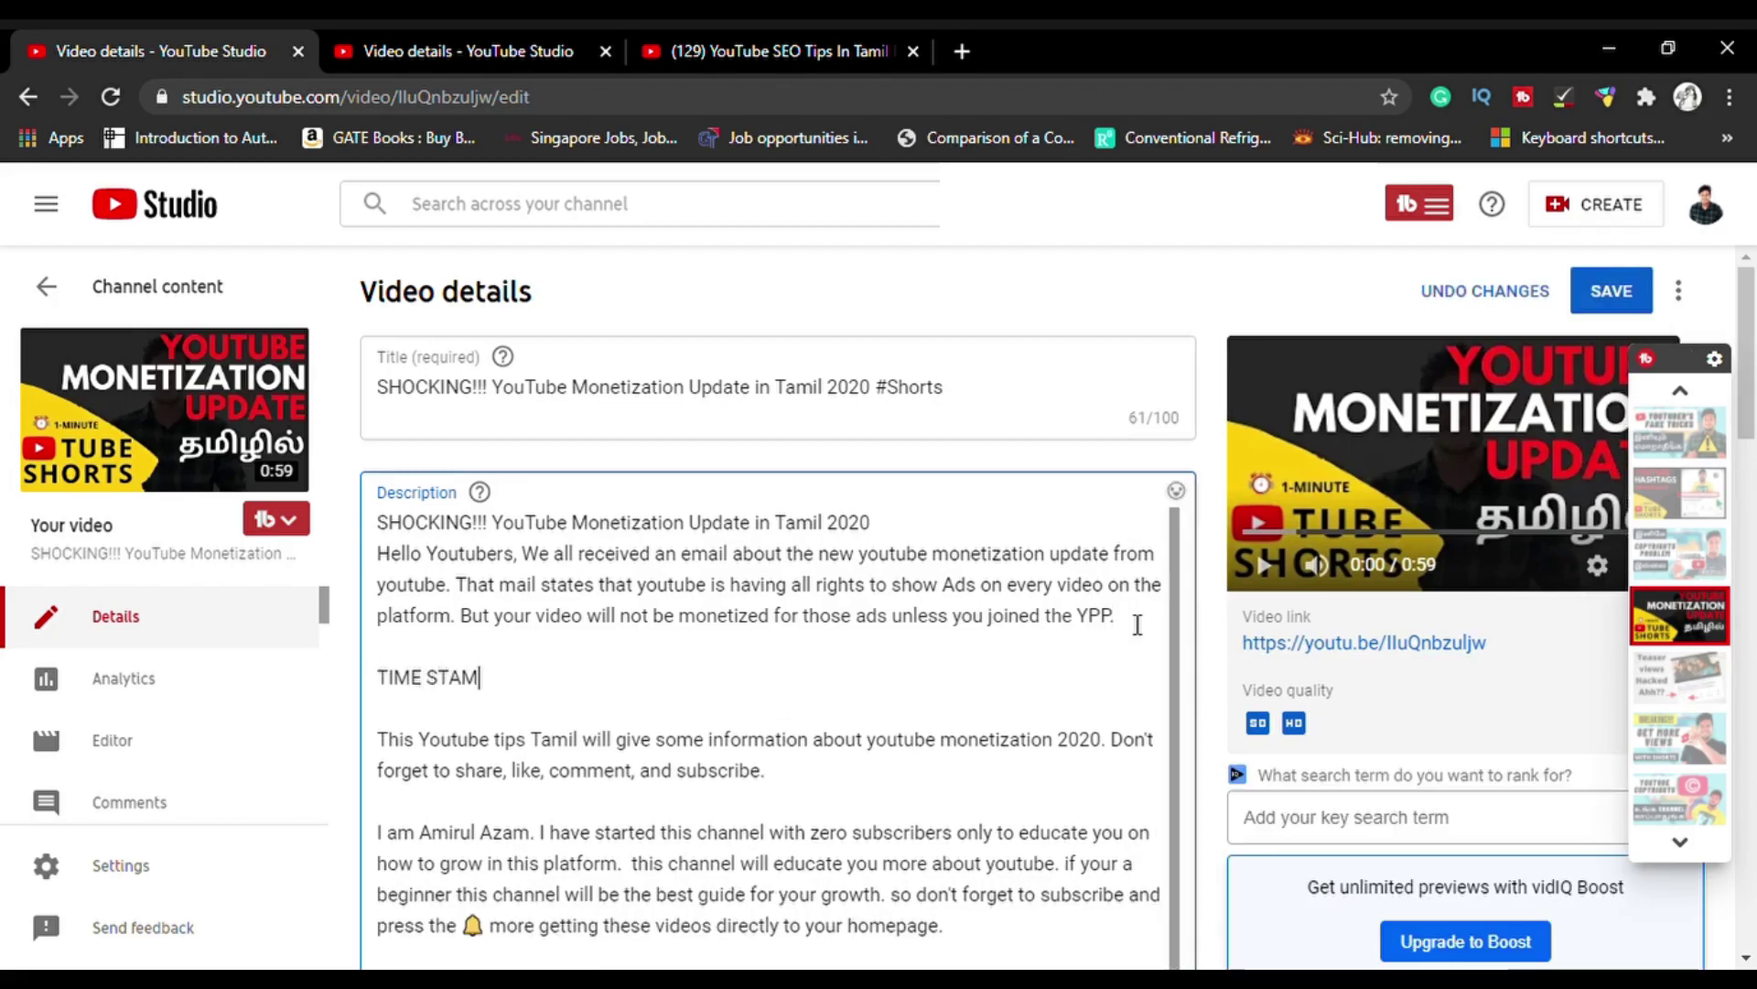
{"action": "type", "text": "PS"}
{"action": "key", "text": "Return"}
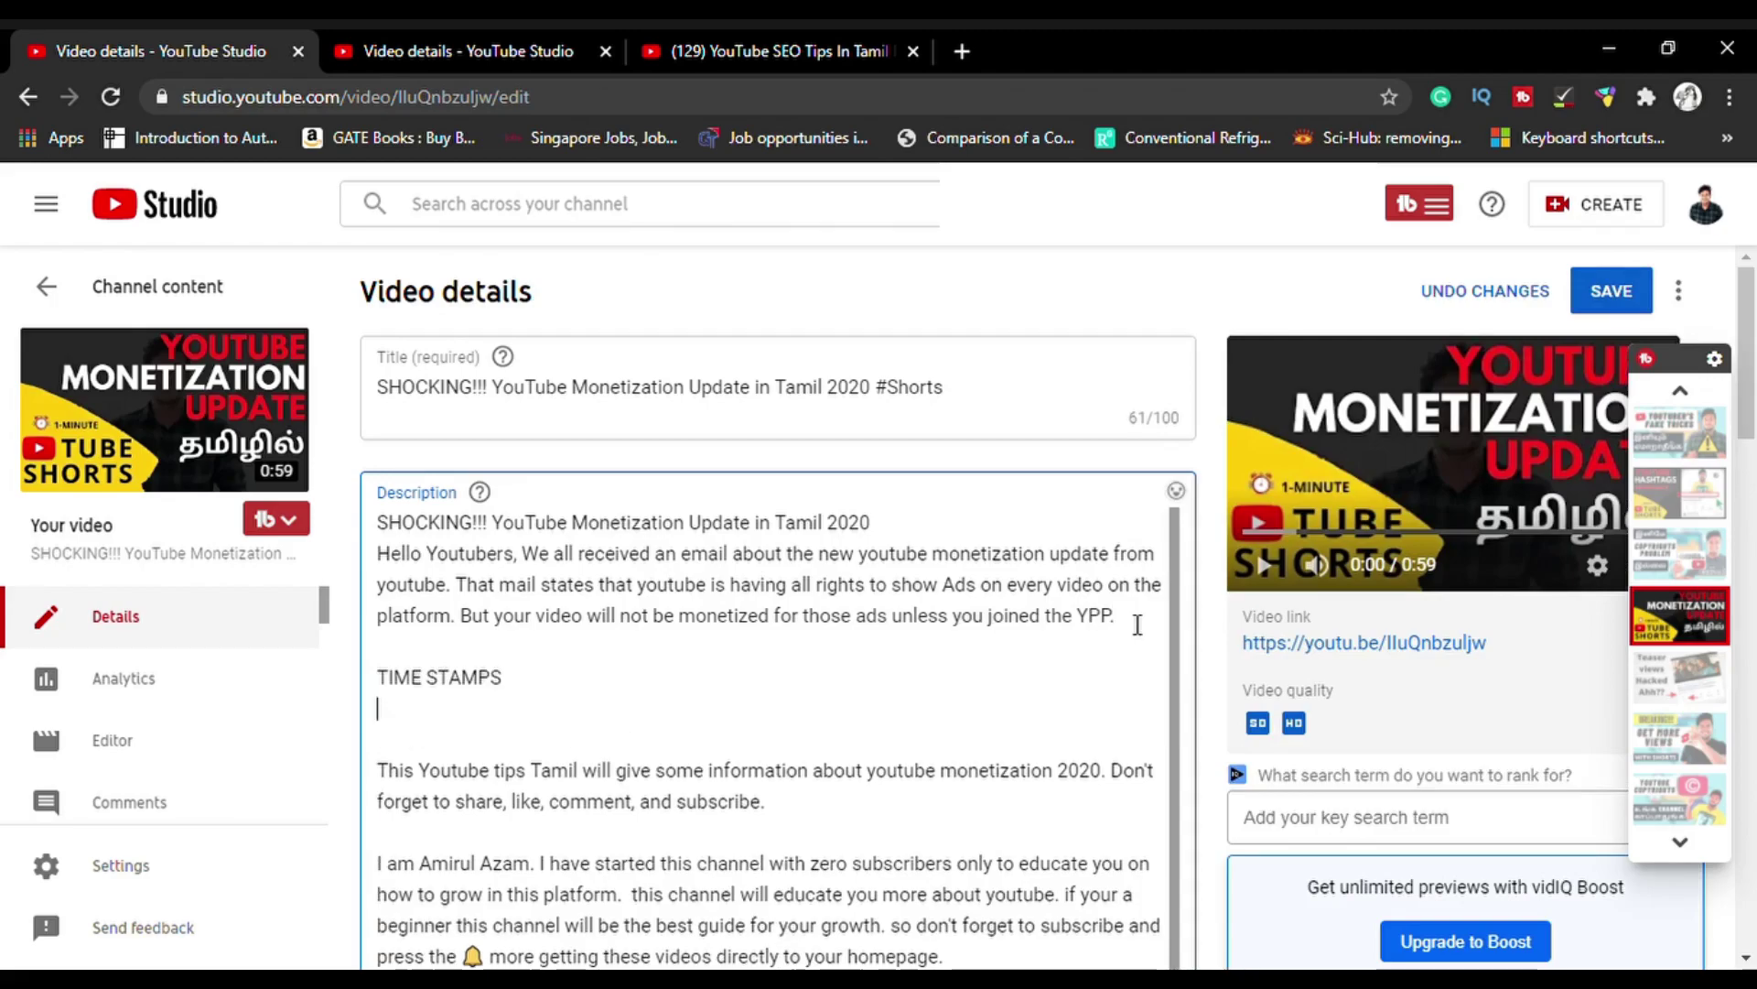
- Add the timestamp lines "00:00 INTRODUCTION" and "00:22 MONETIZATION RULES" under the heading in the description
{"action": "type", "text": "00:00"}
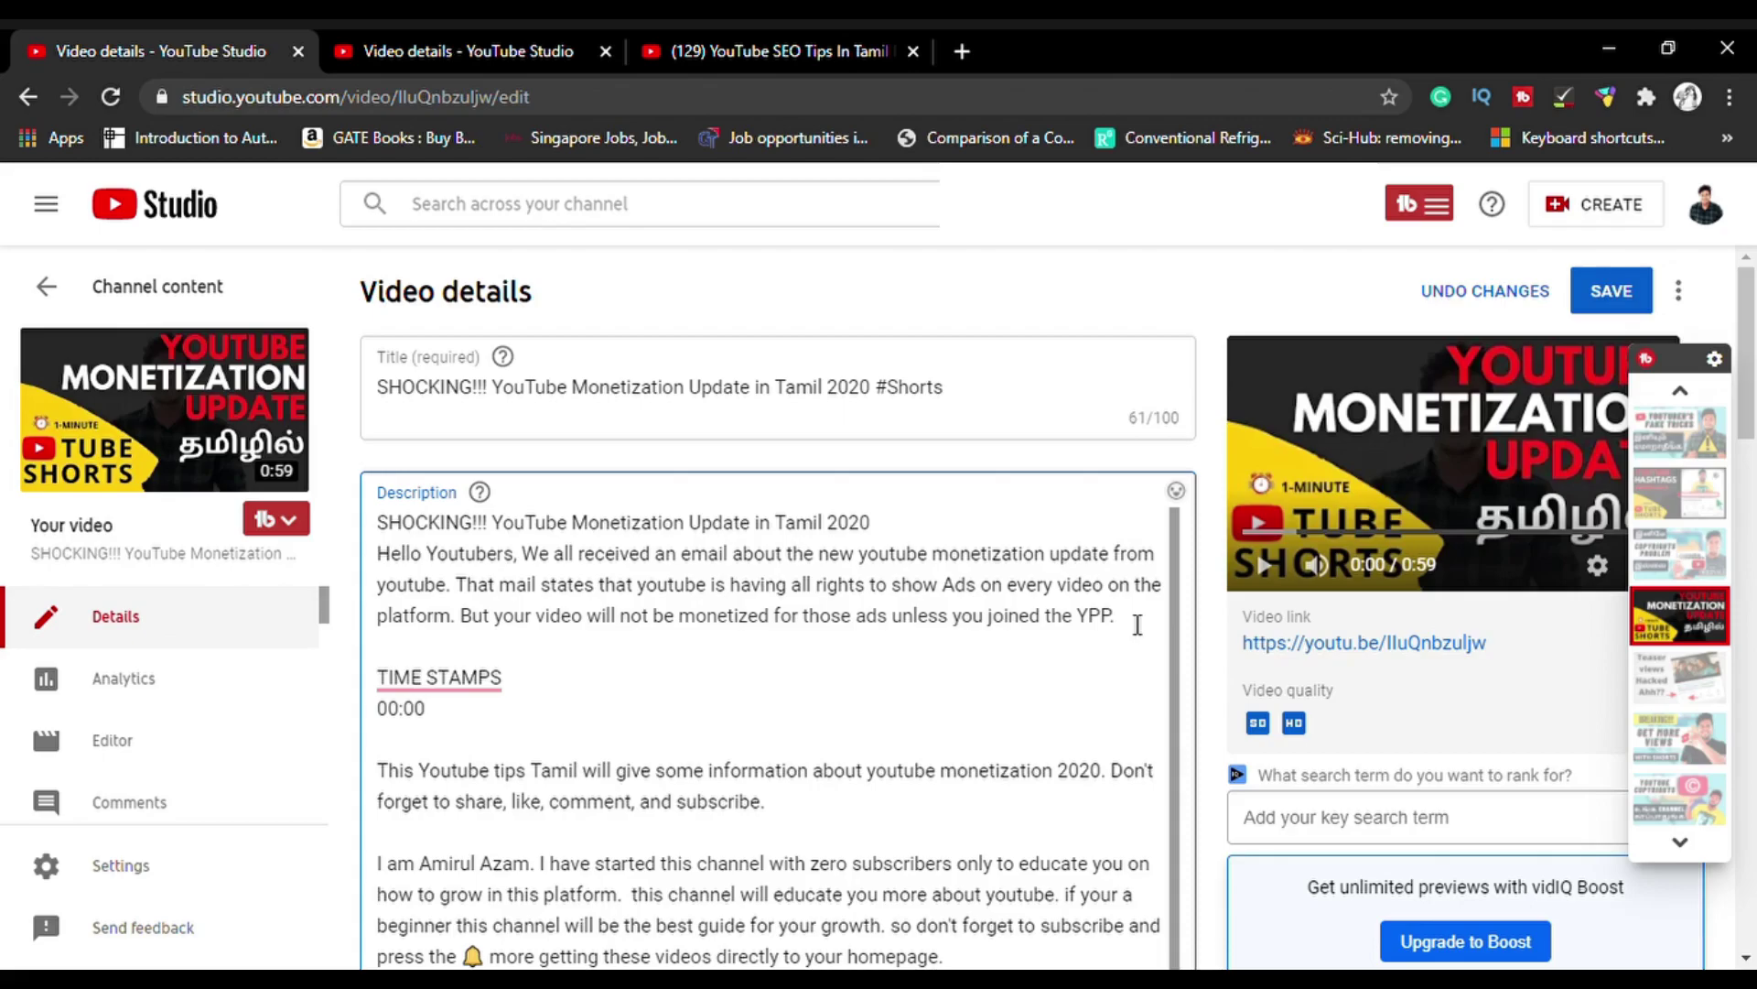
{"action": "type", "text": "NTRODUCTION"}
{"action": "key", "text": "Return"}
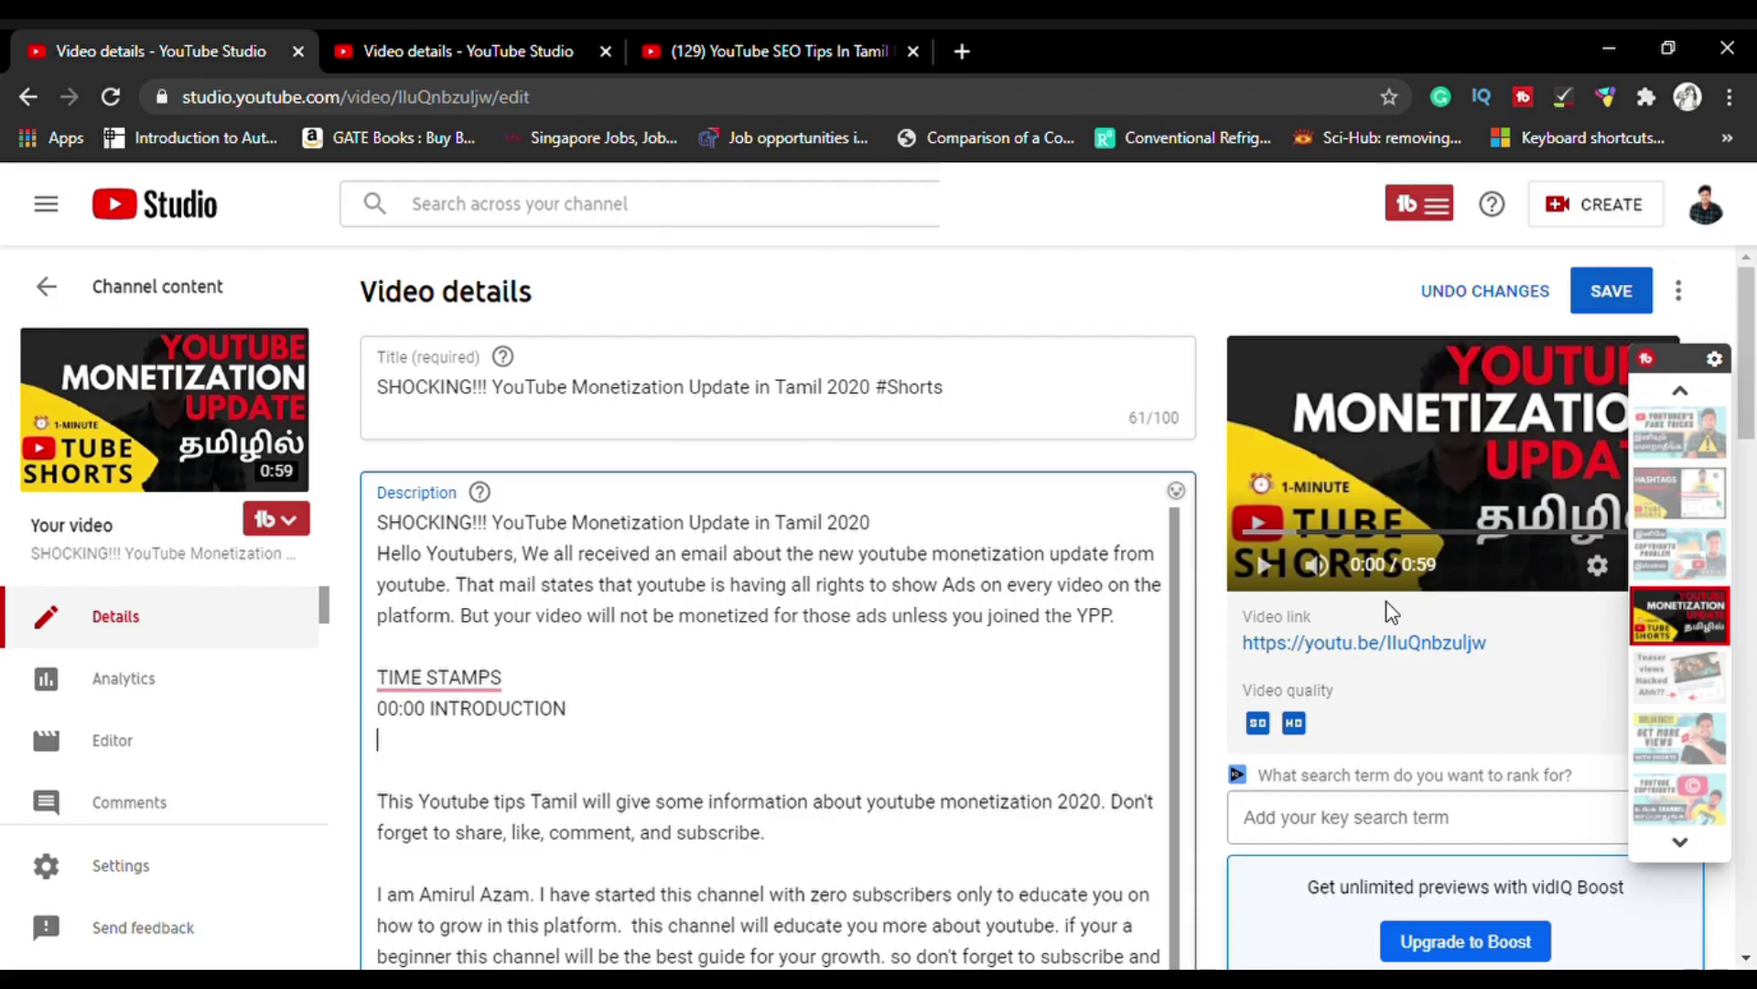
{"action": "type", "text": "00:22"}
{"action": "type", "text": "MON"}
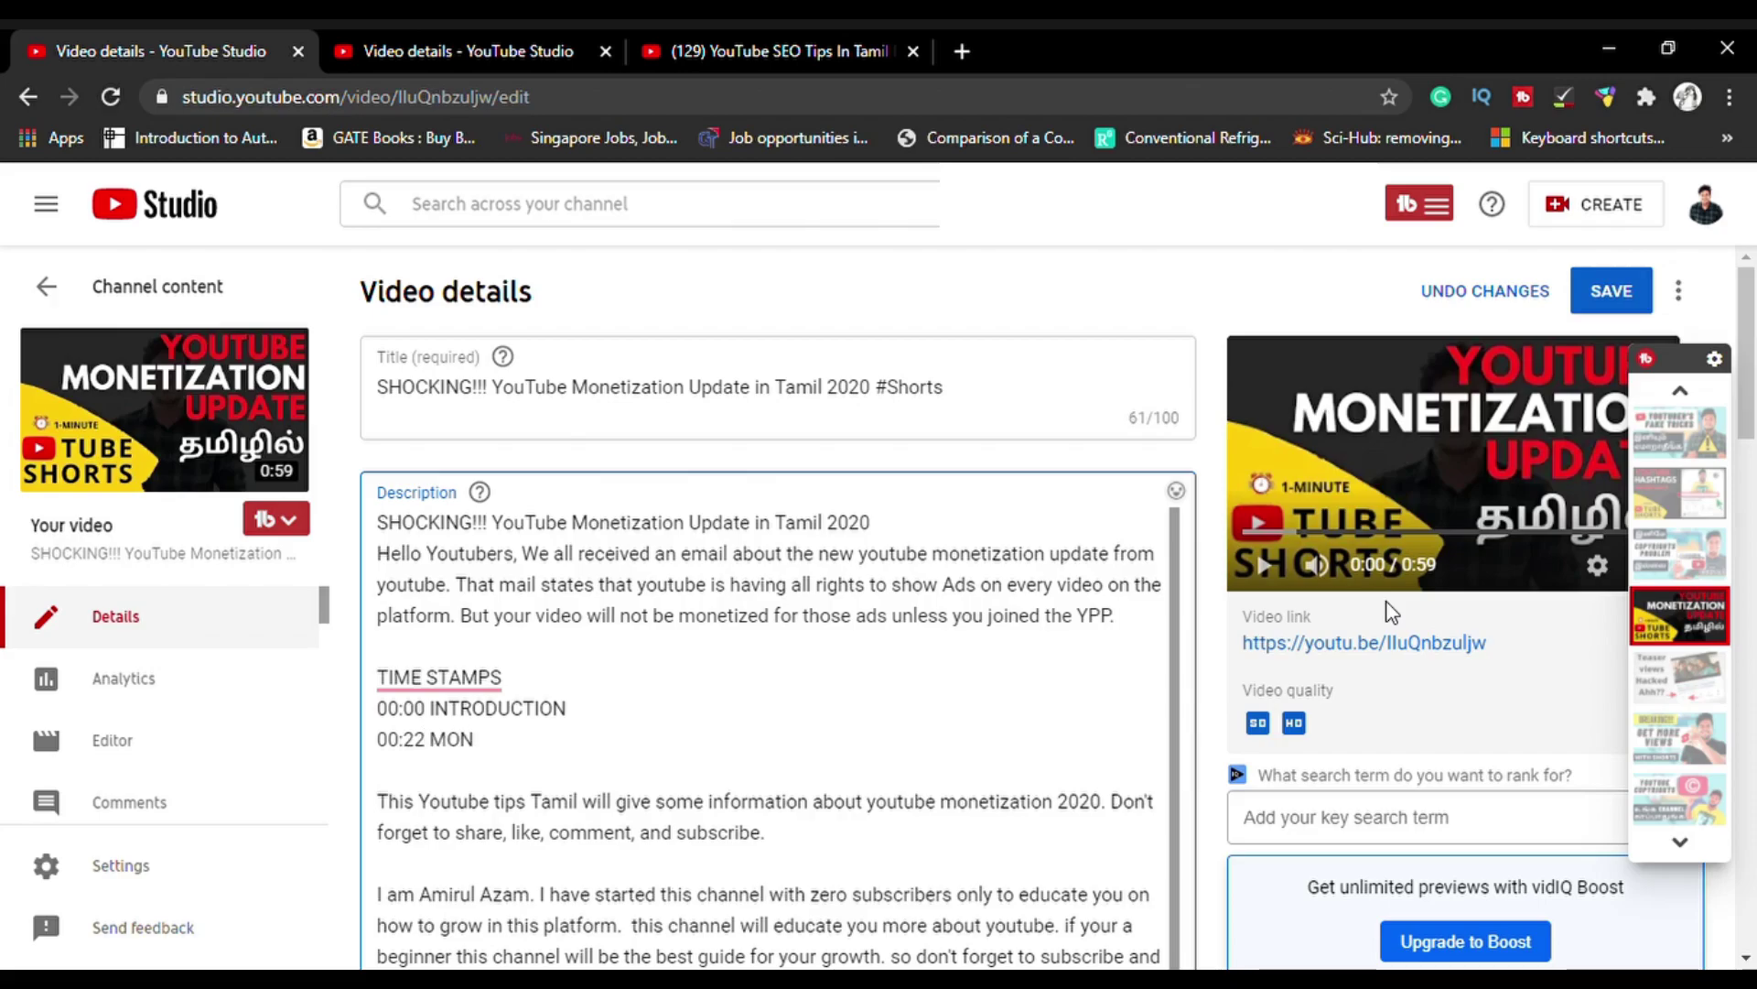
{"action": "type", "text": "ETIZATION RULES"}
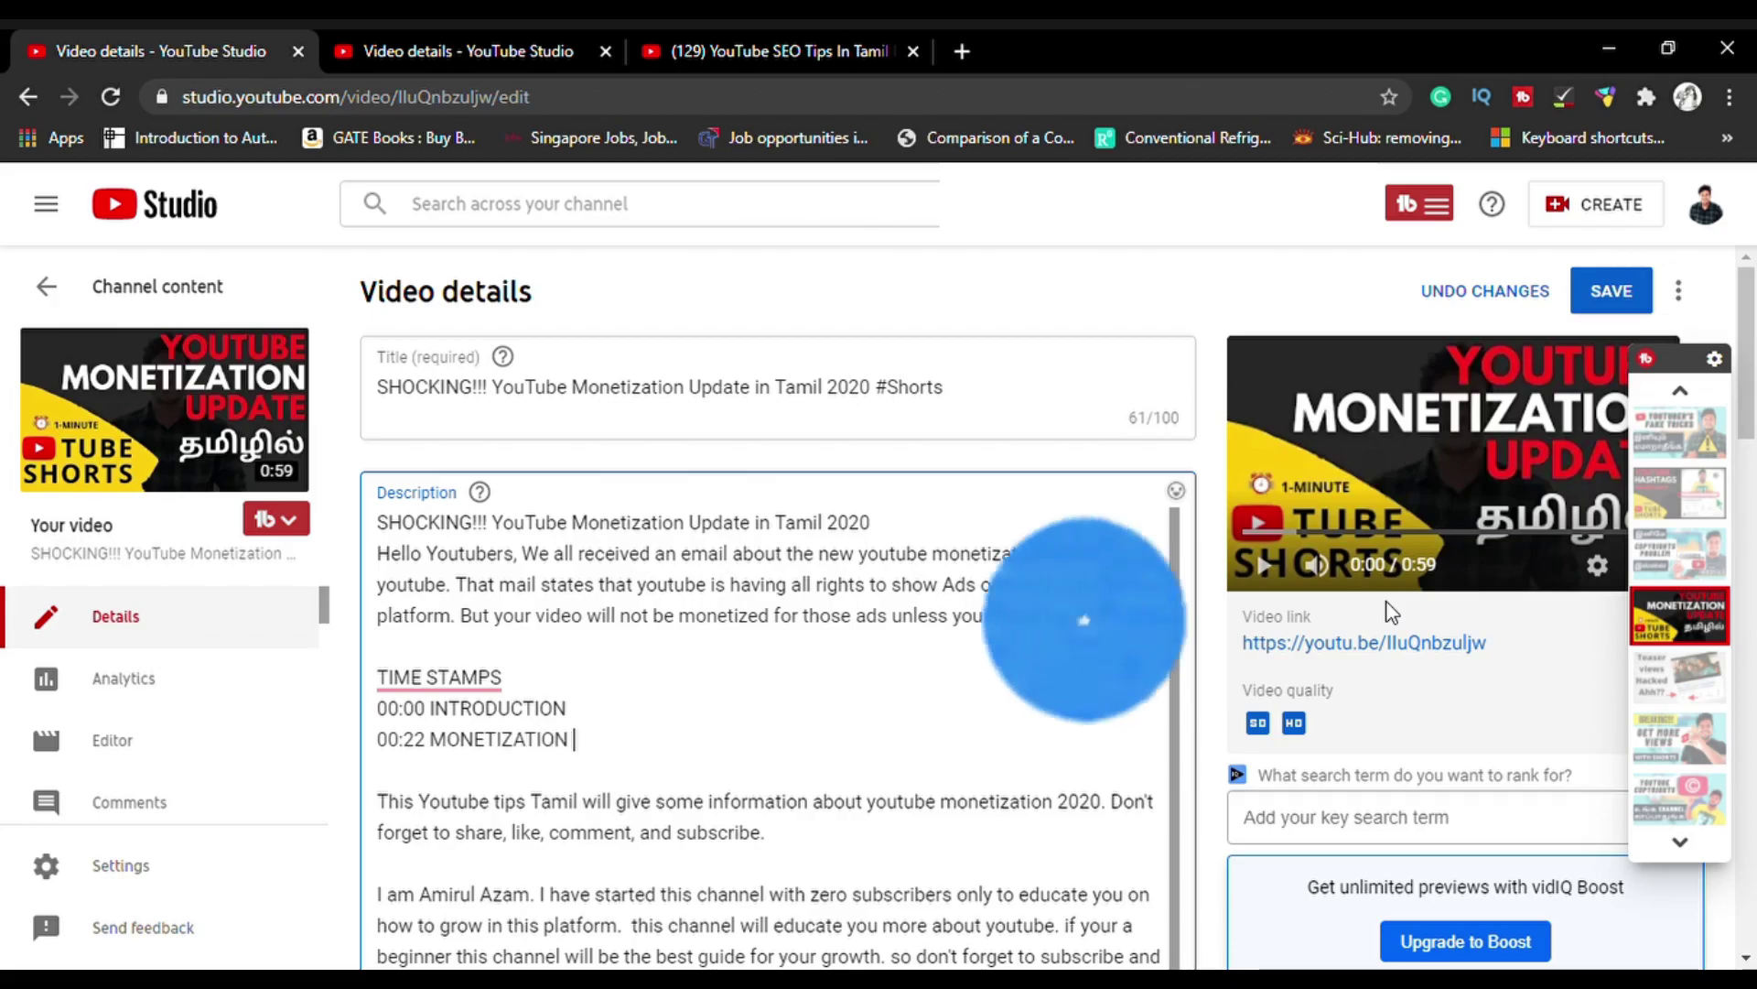
{"action": "key", "text": "Return"}
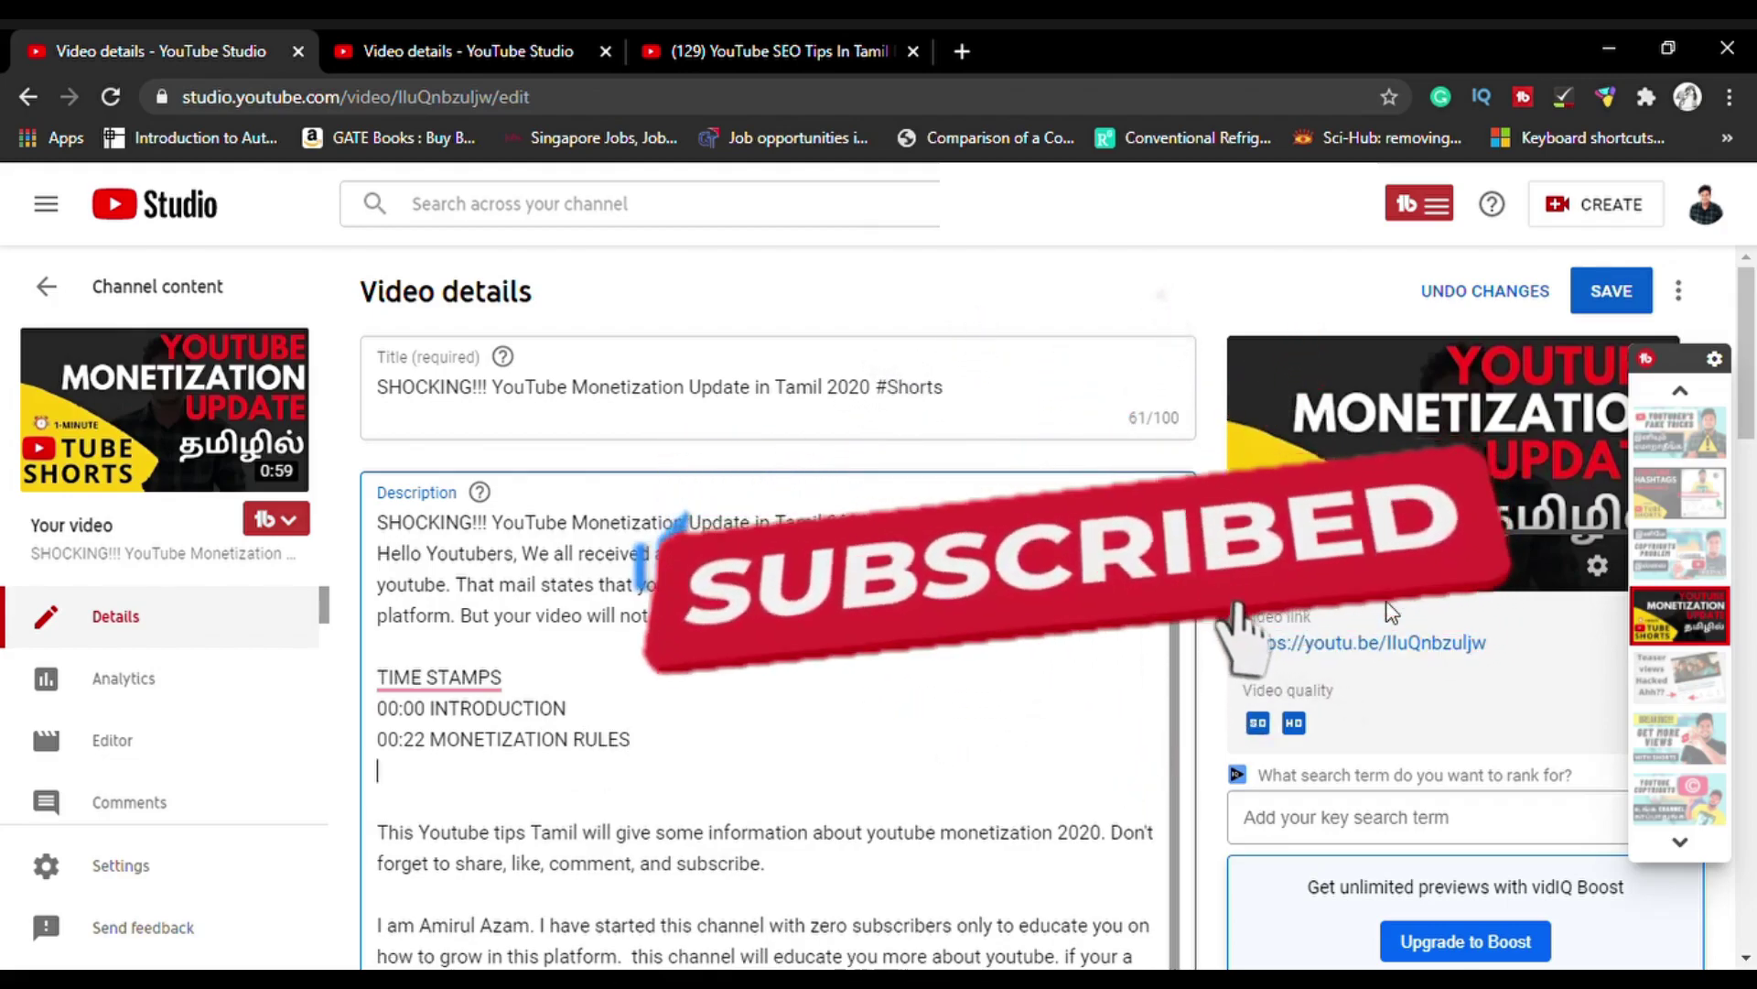
- Add the timestamp line "00:36 WATCH HOURS" below the monetization rules entry in the description
{"action": "type", "text": "00"}
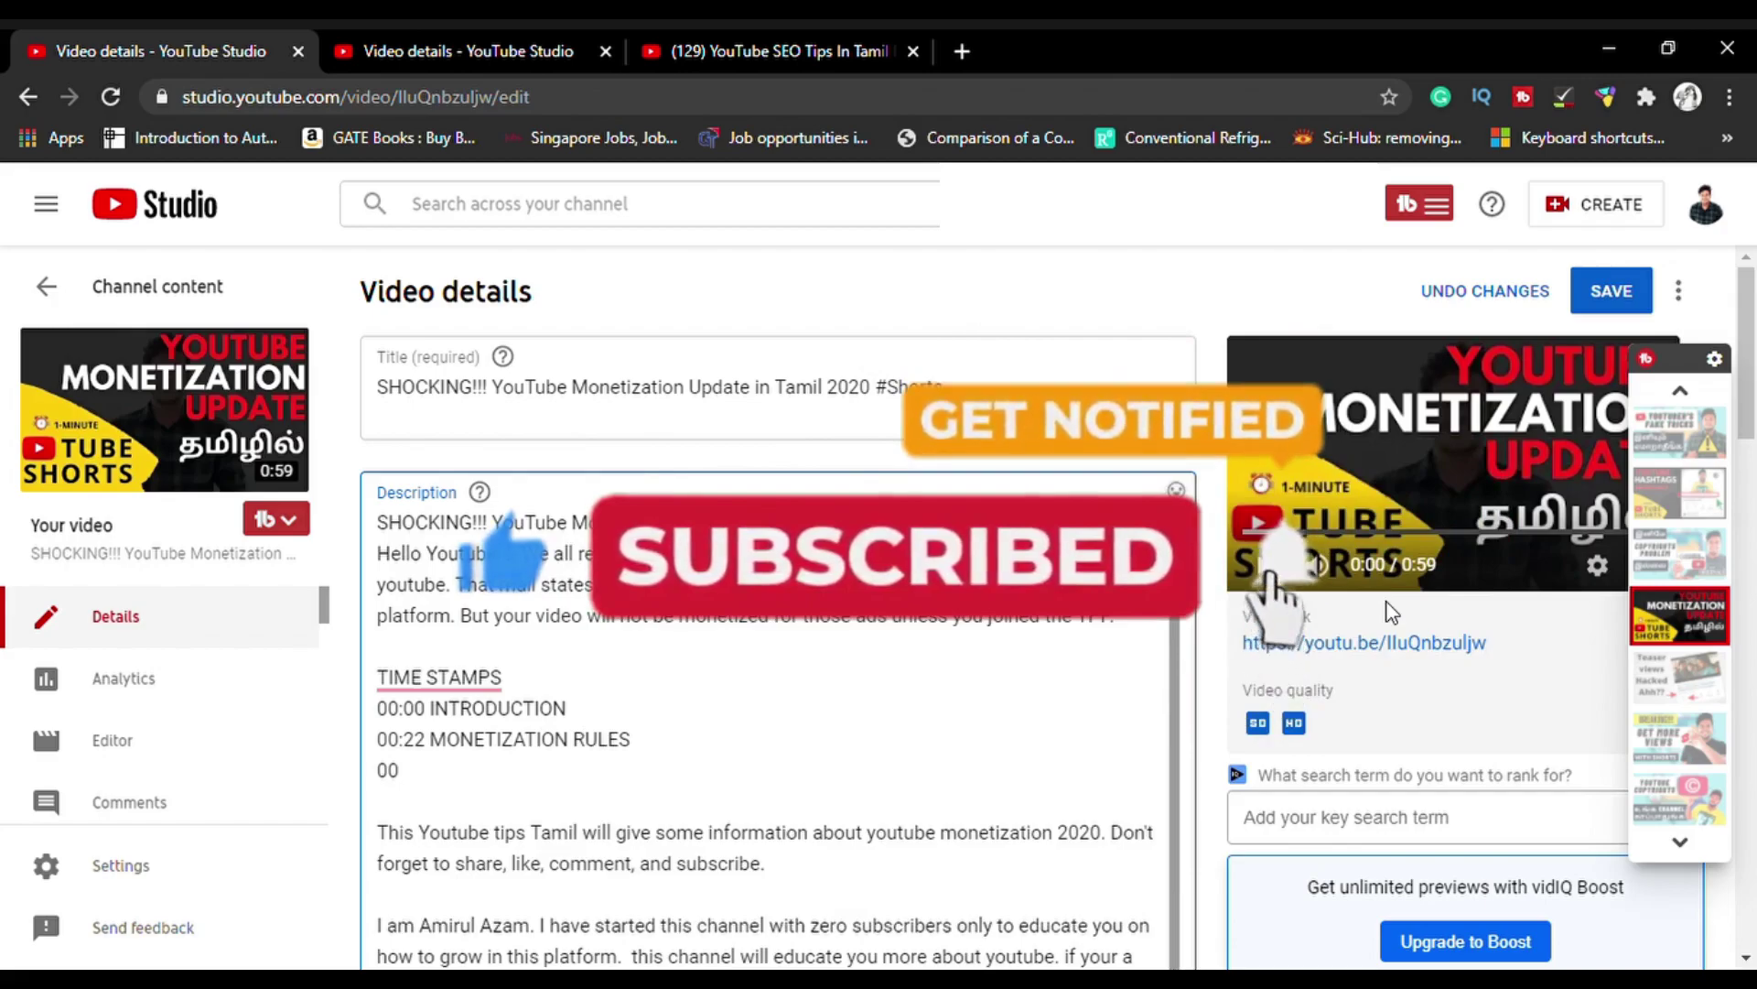
{"action": "type", "text": ":"}
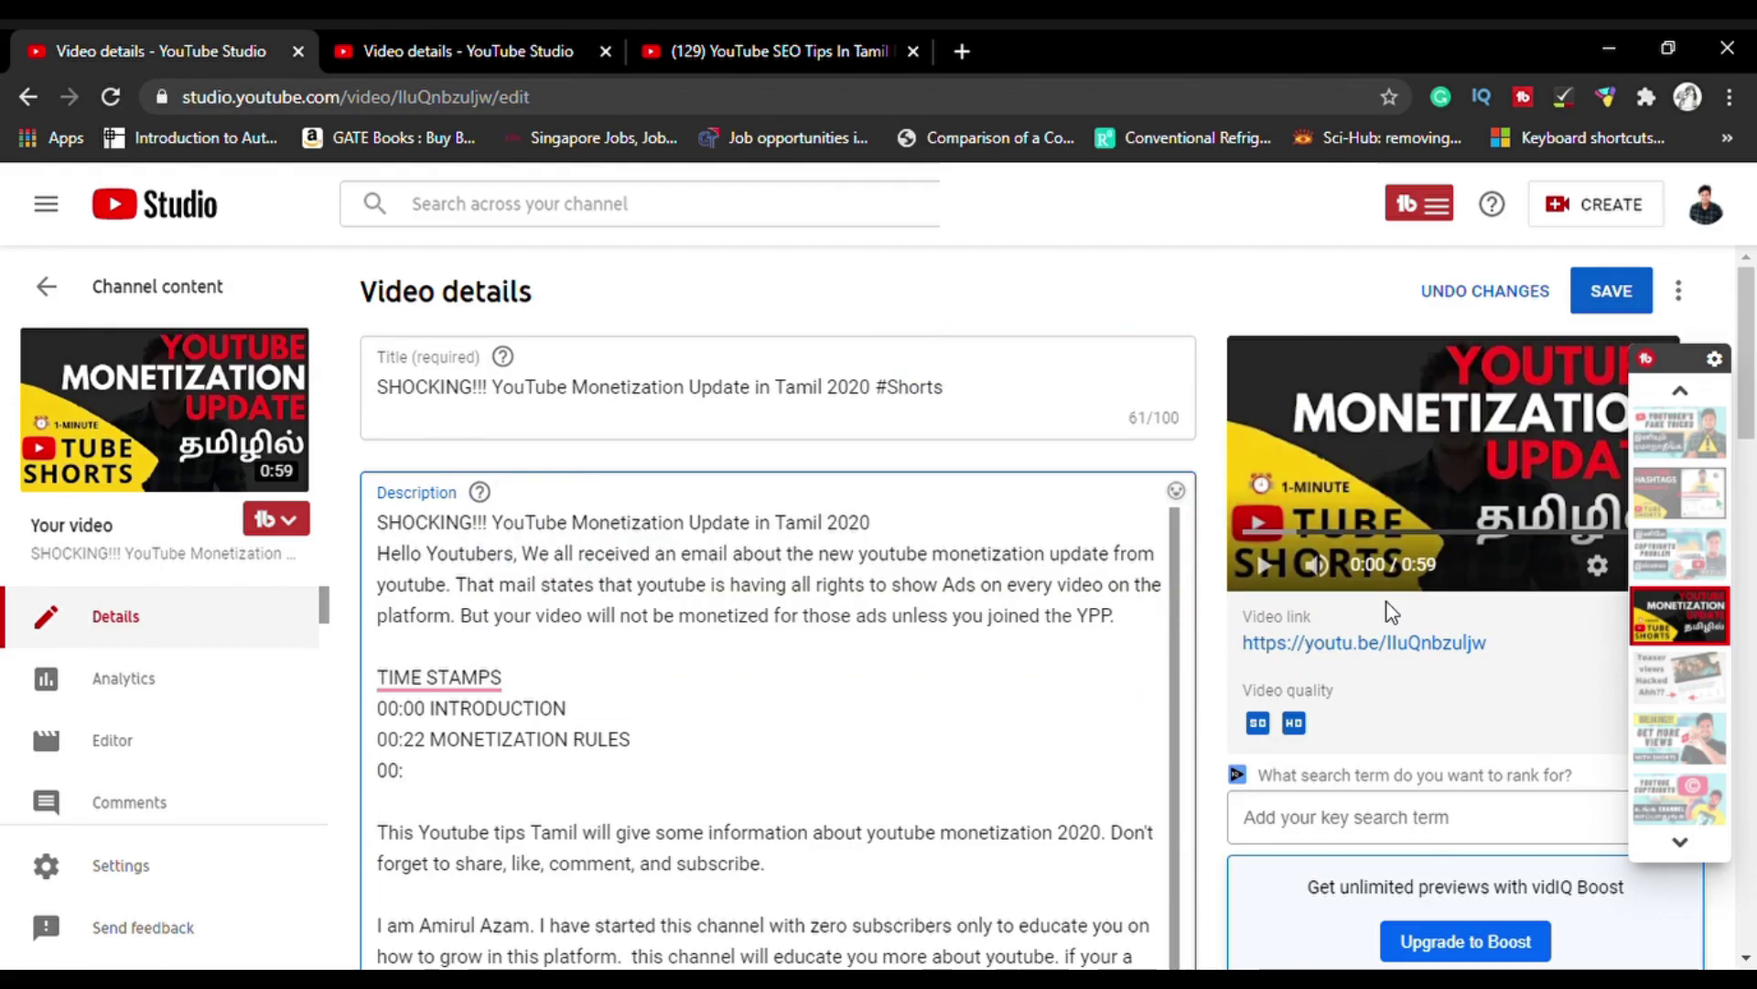
{"action": "type", "text": "36 WATCH"}
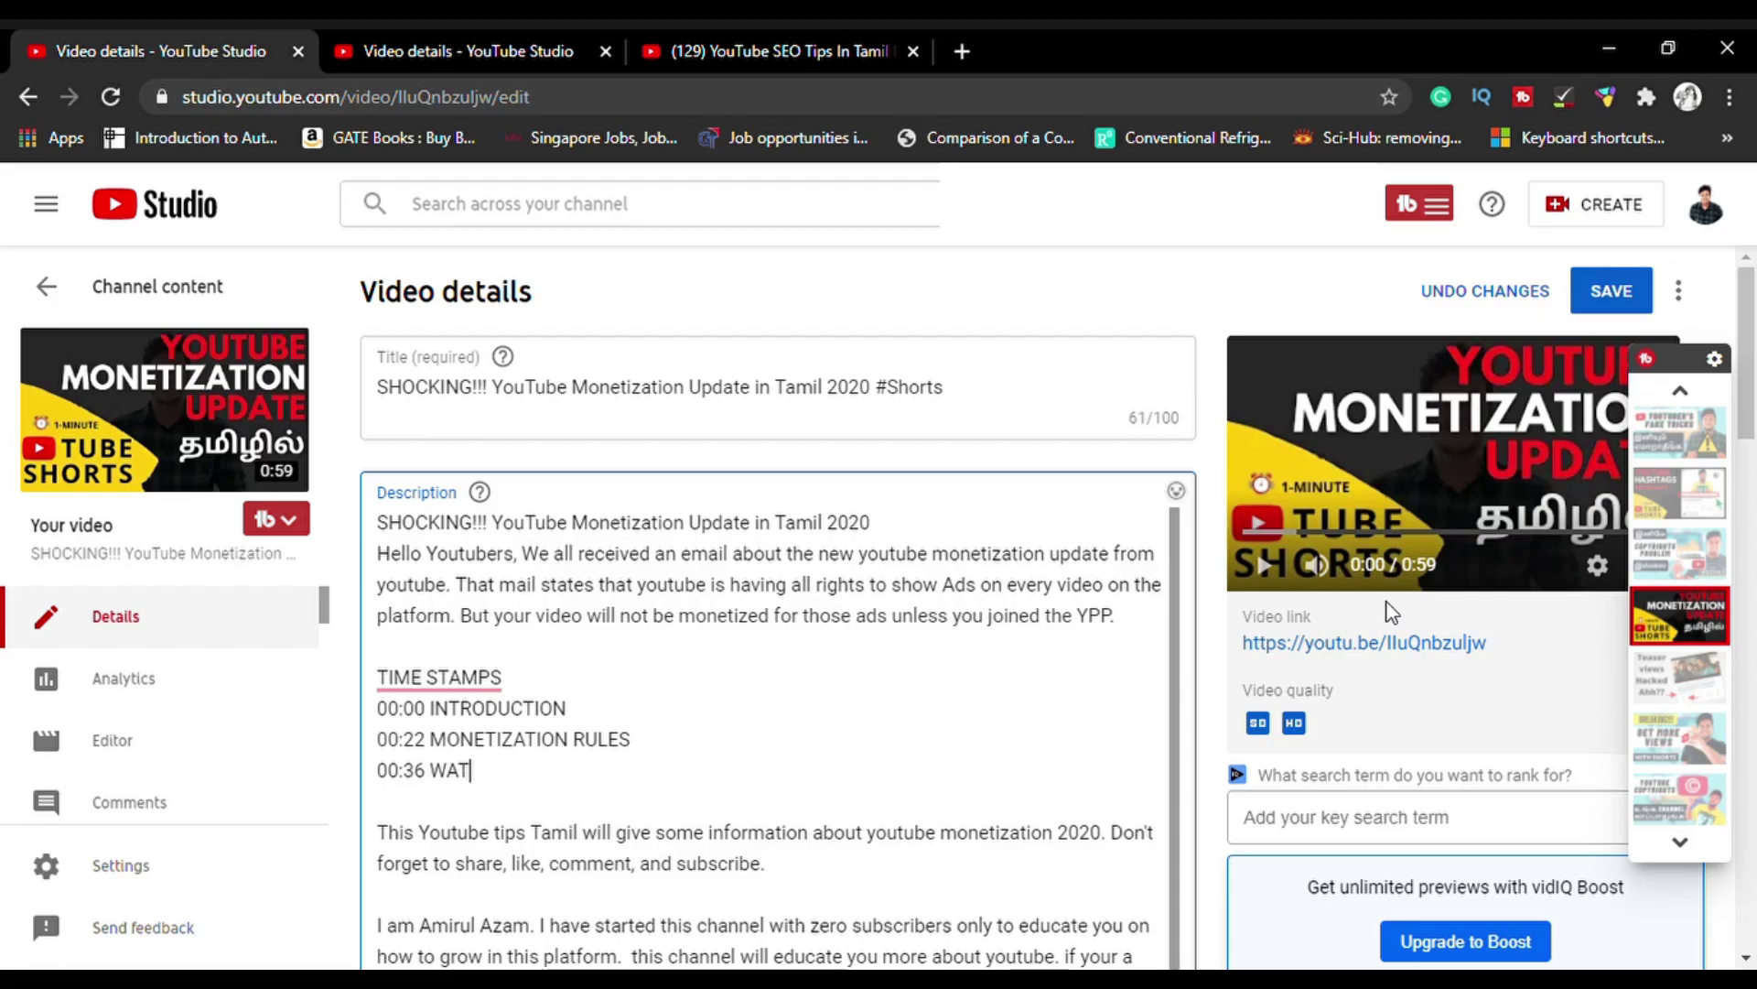
{"action": "key", "text": "ctrl+BackSpace"}
{"action": "type", "text": "WATCH HOURS"}
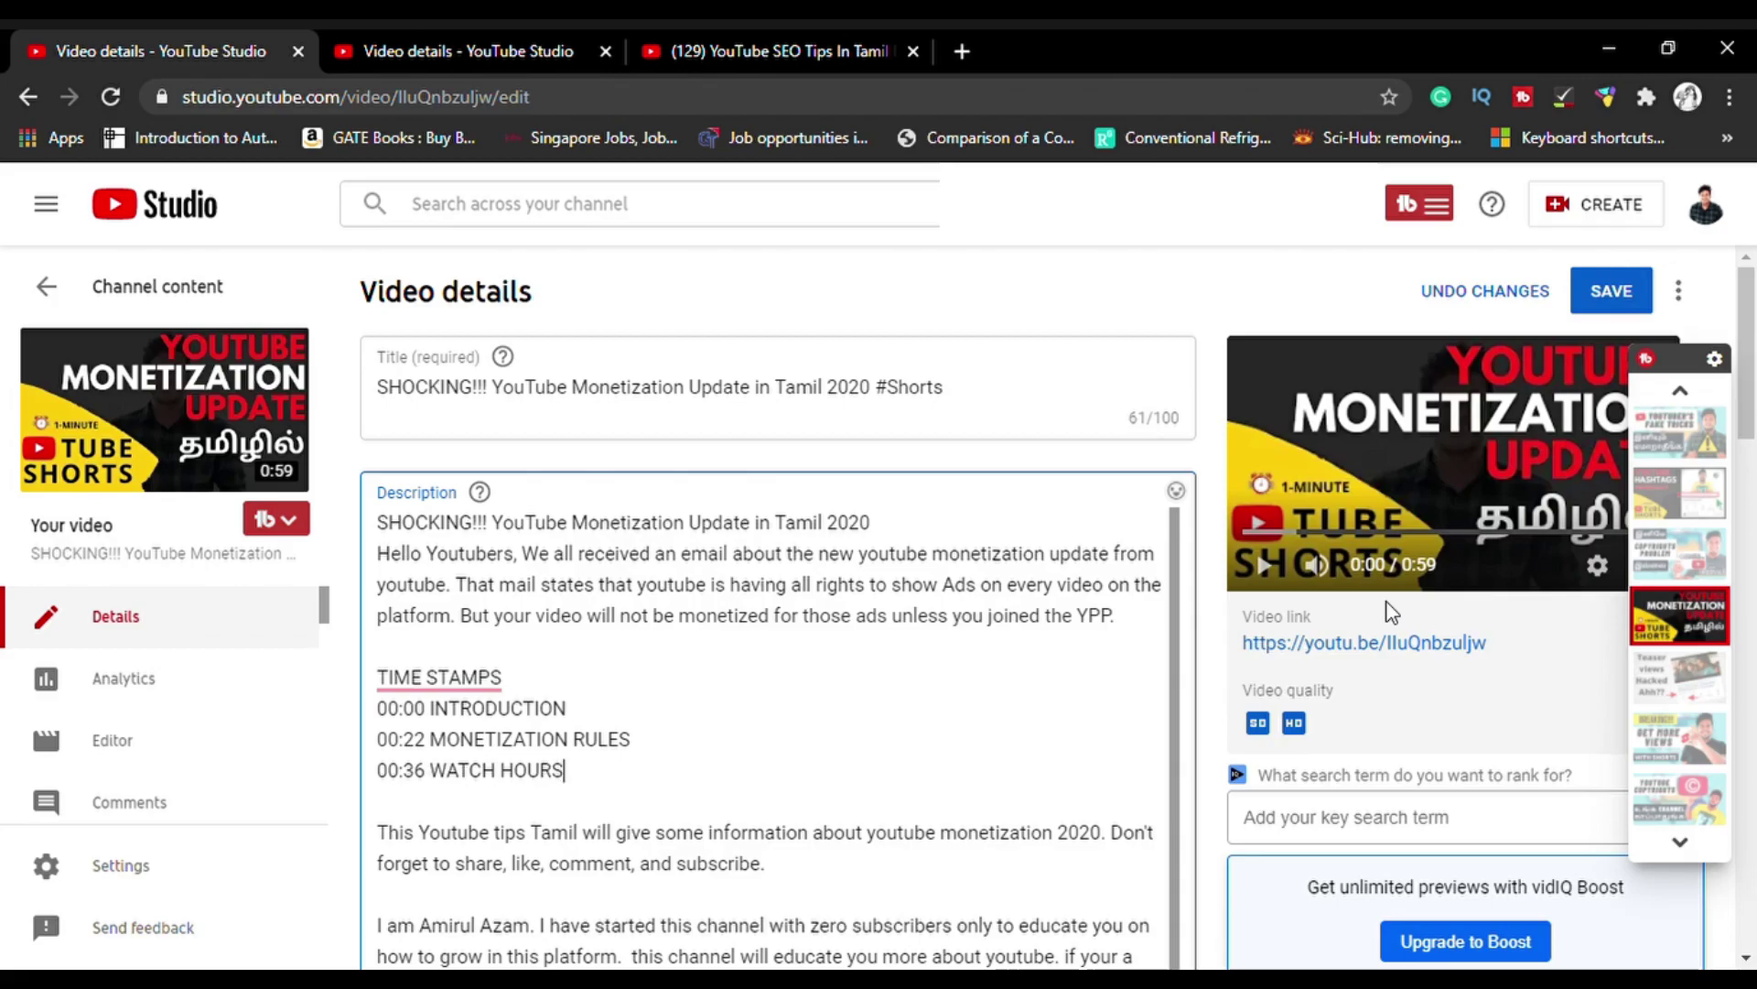
{"action": "key", "text": "Return"}
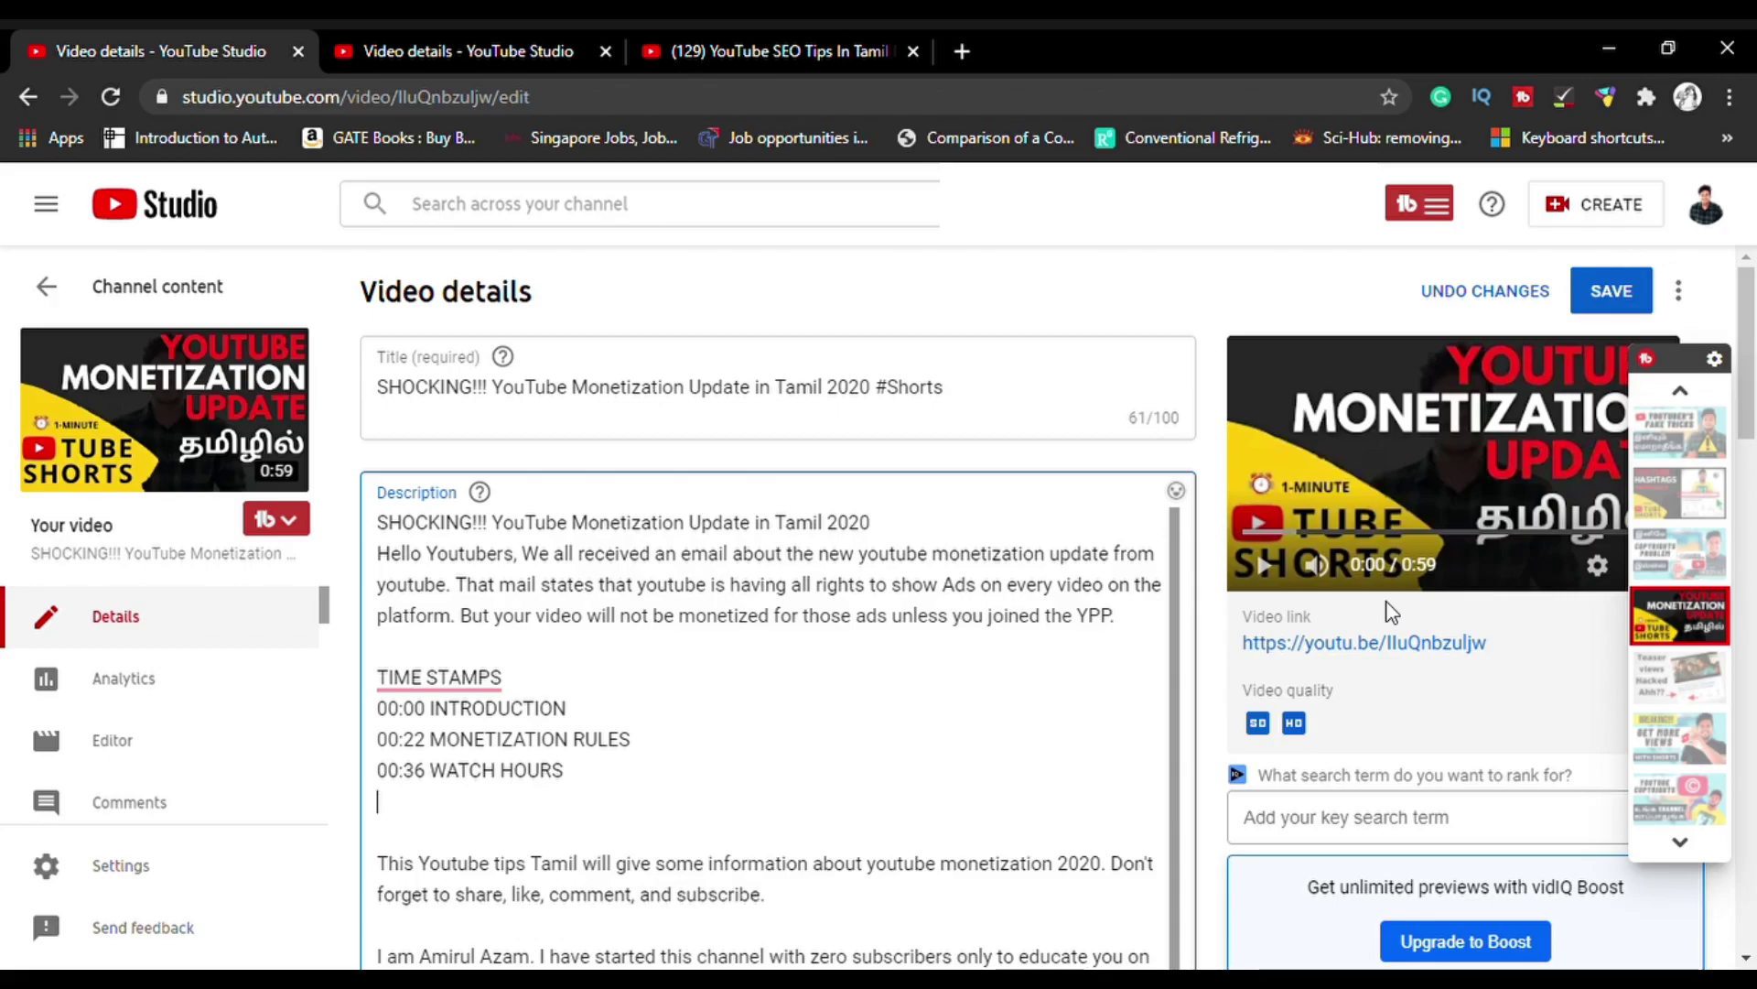
- Finish the timestamp list with the lines "00:56 SUBSCRIBERS" and "00:59 CONCLUSION"
{"action": "type", "text": "00:56"}
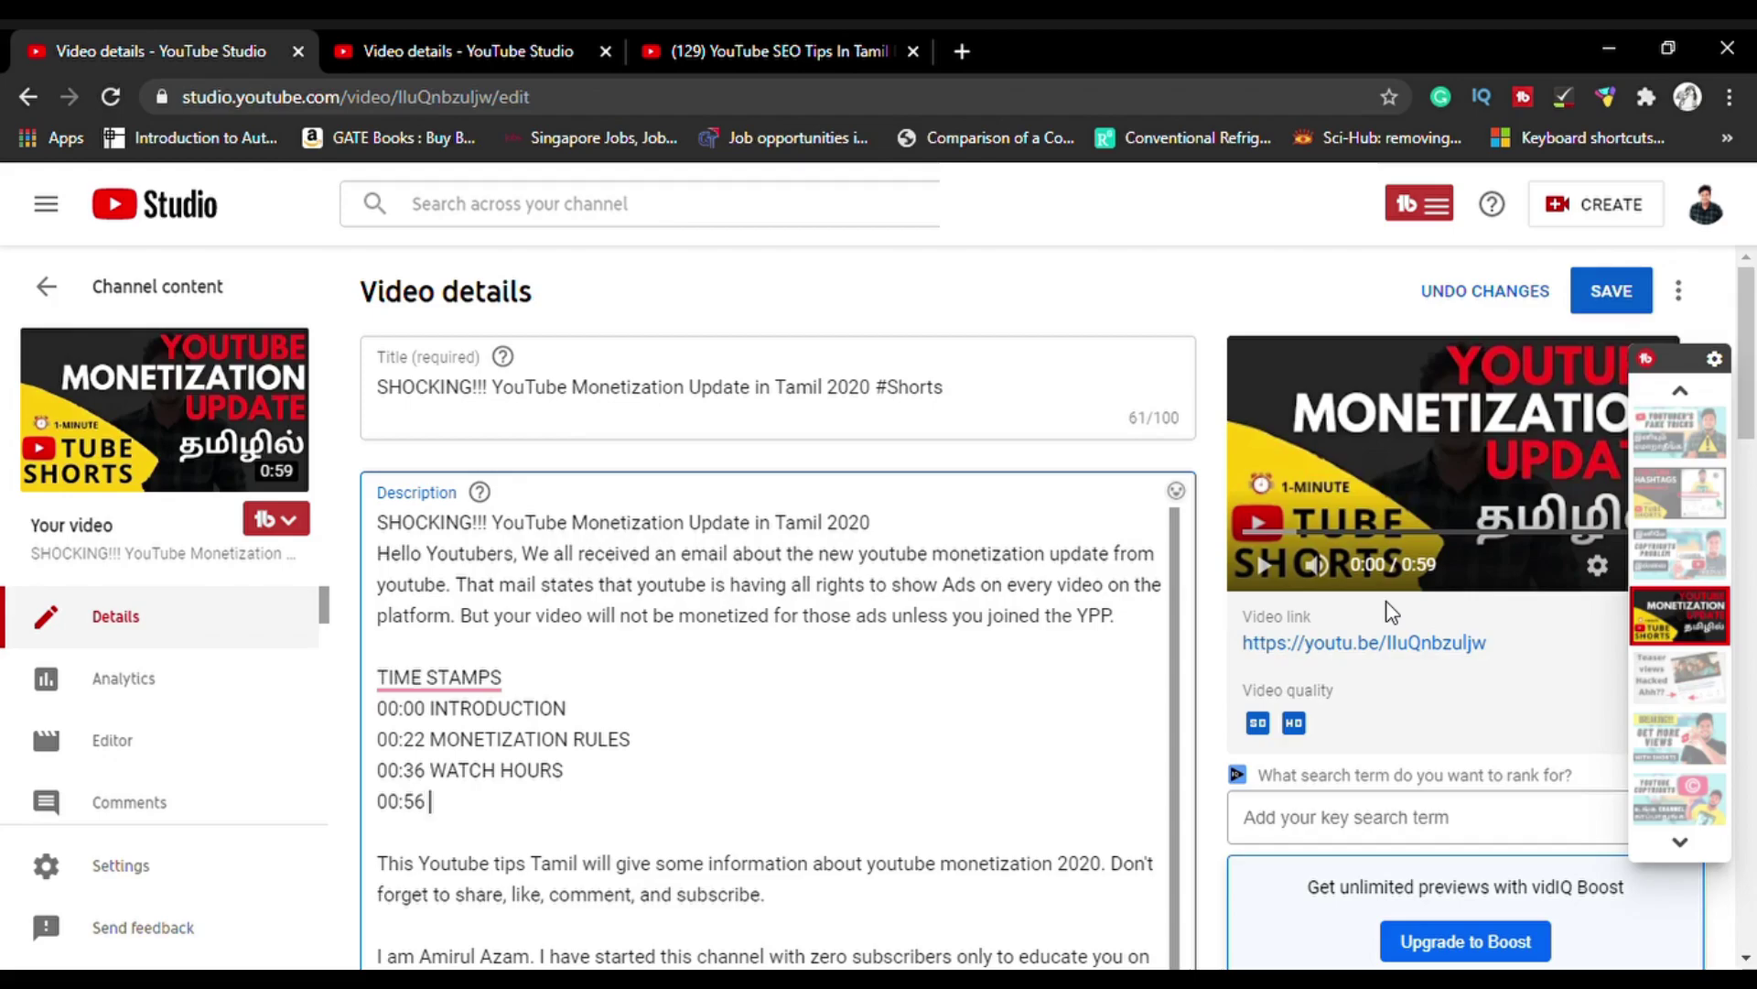
{"action": "type", "text": " SUBSCRIBERS"}
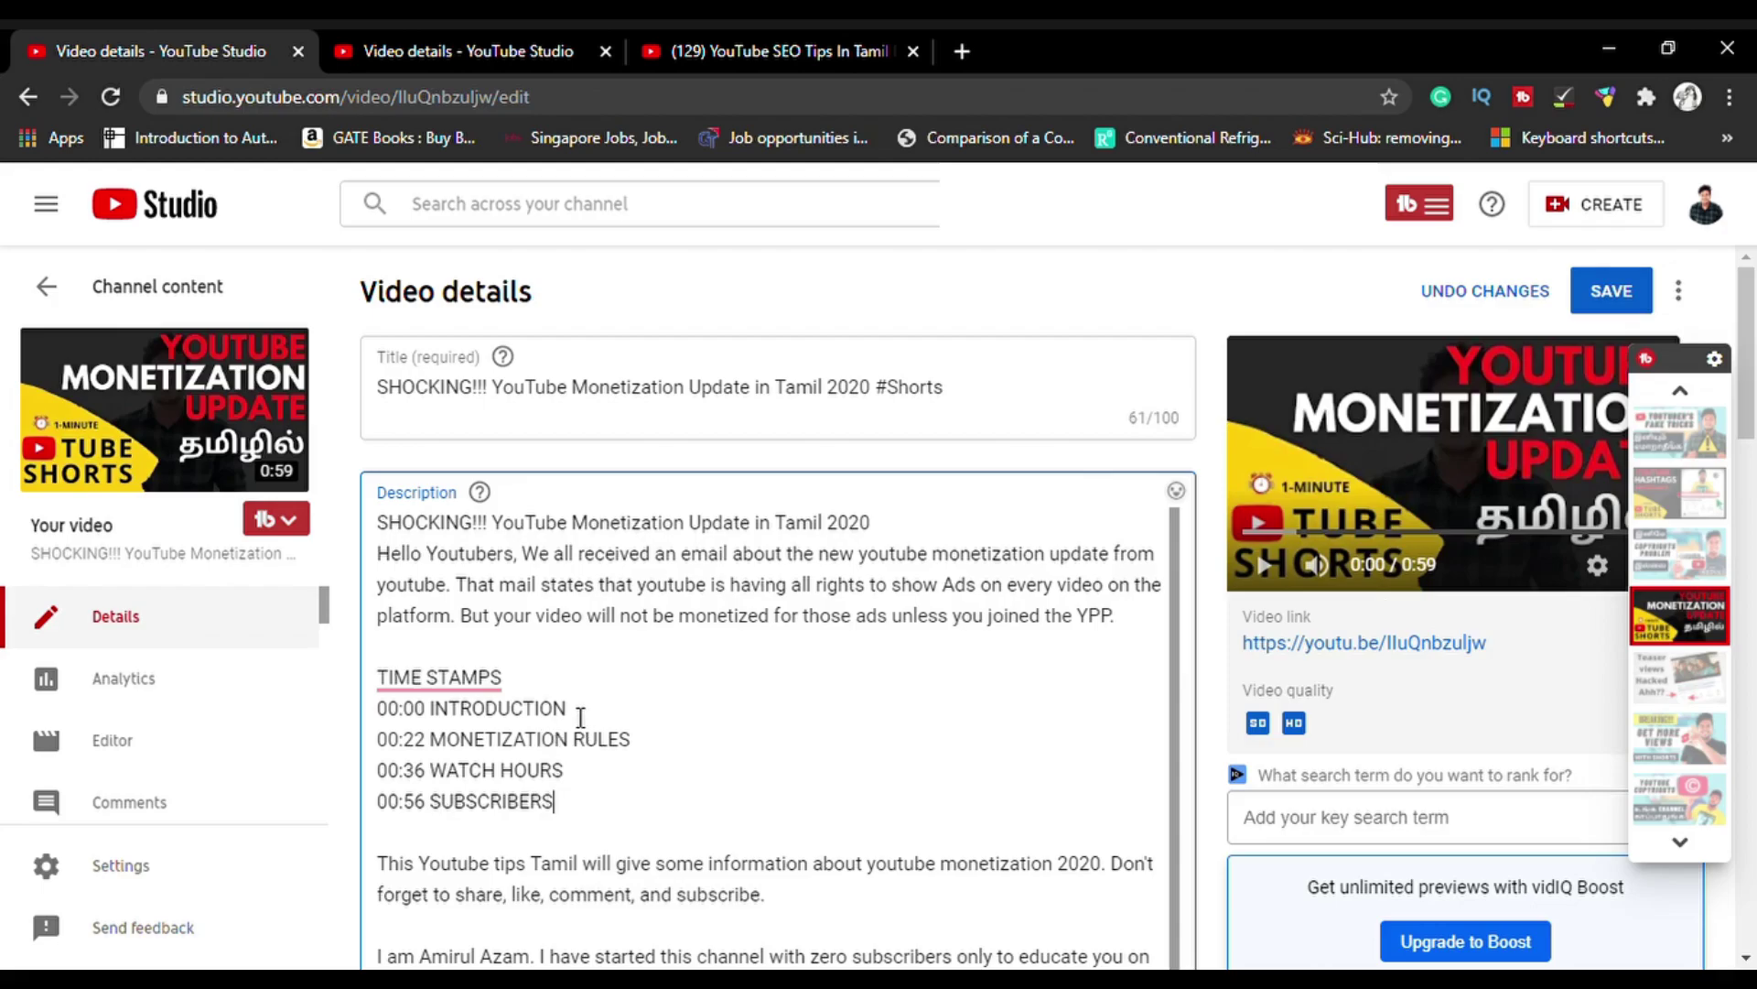
{"action": "type", "text": "00:59 CONCLUSION"}
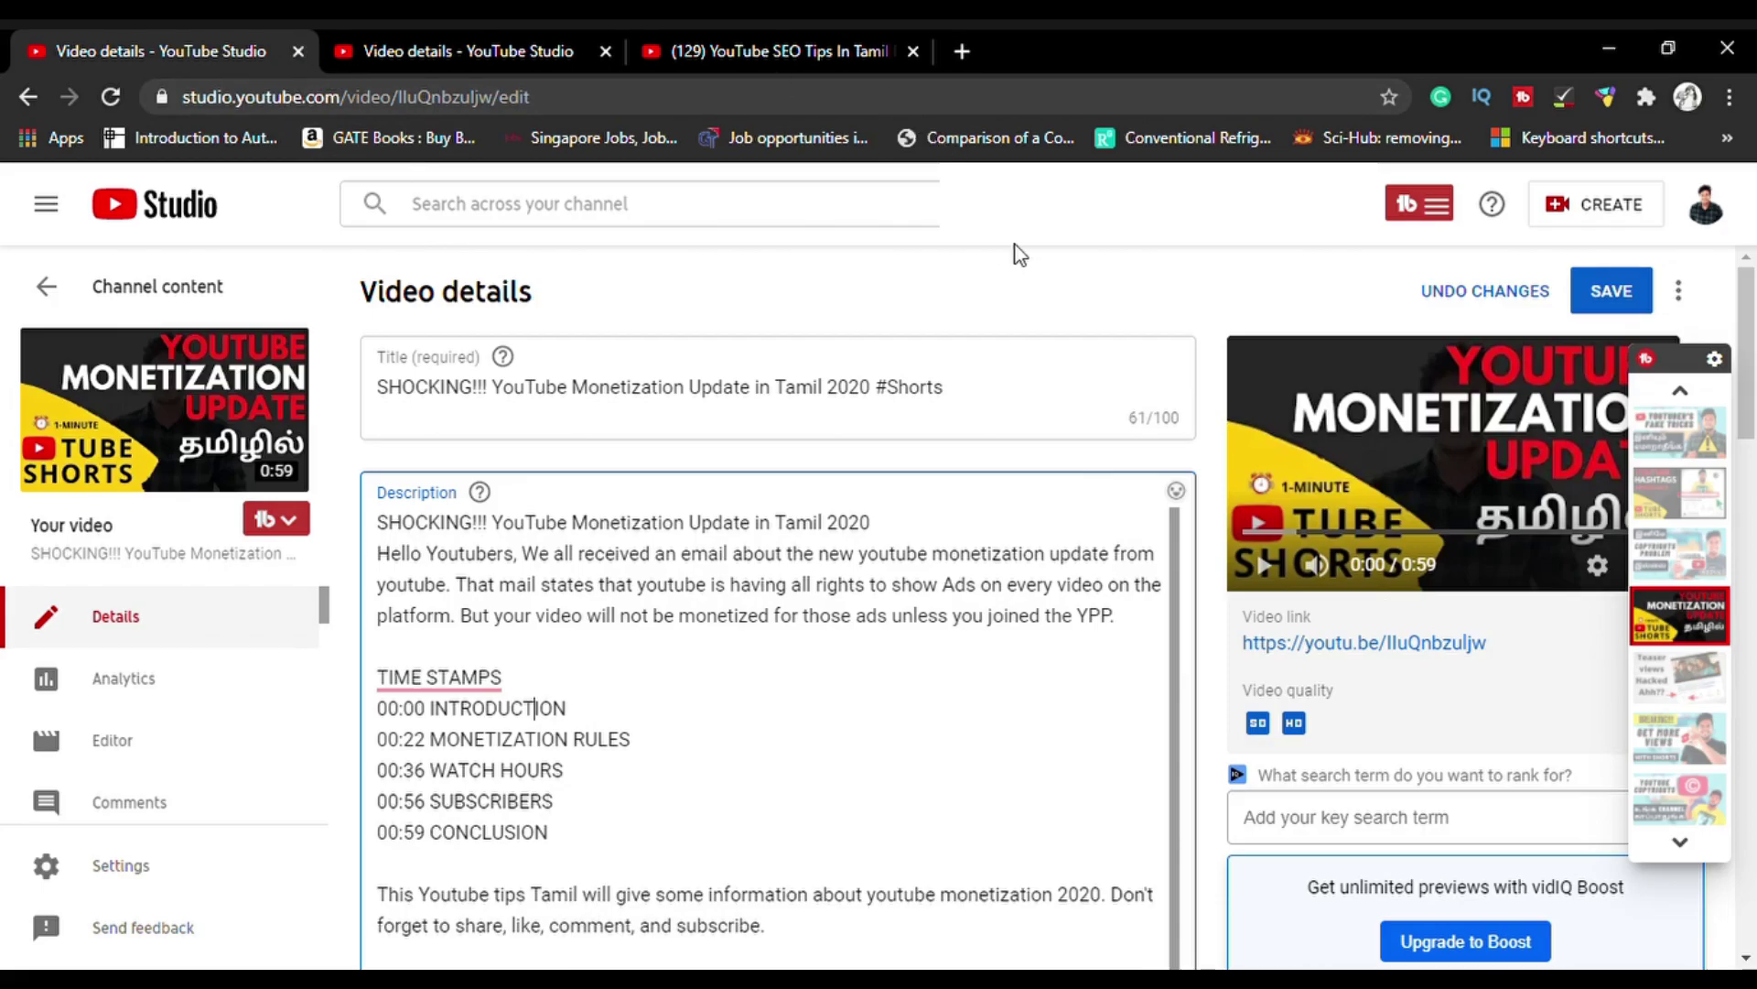
- Close this video's details page and examine the timestamp list in the YouTube SEO video's description, starting from its 00:00 entry
{"action": "left_click", "coordinate": [297, 50]}
{"action": "scroll", "coordinate": [677, 595], "scroll_direction": "down", "scroll_amount": 3}
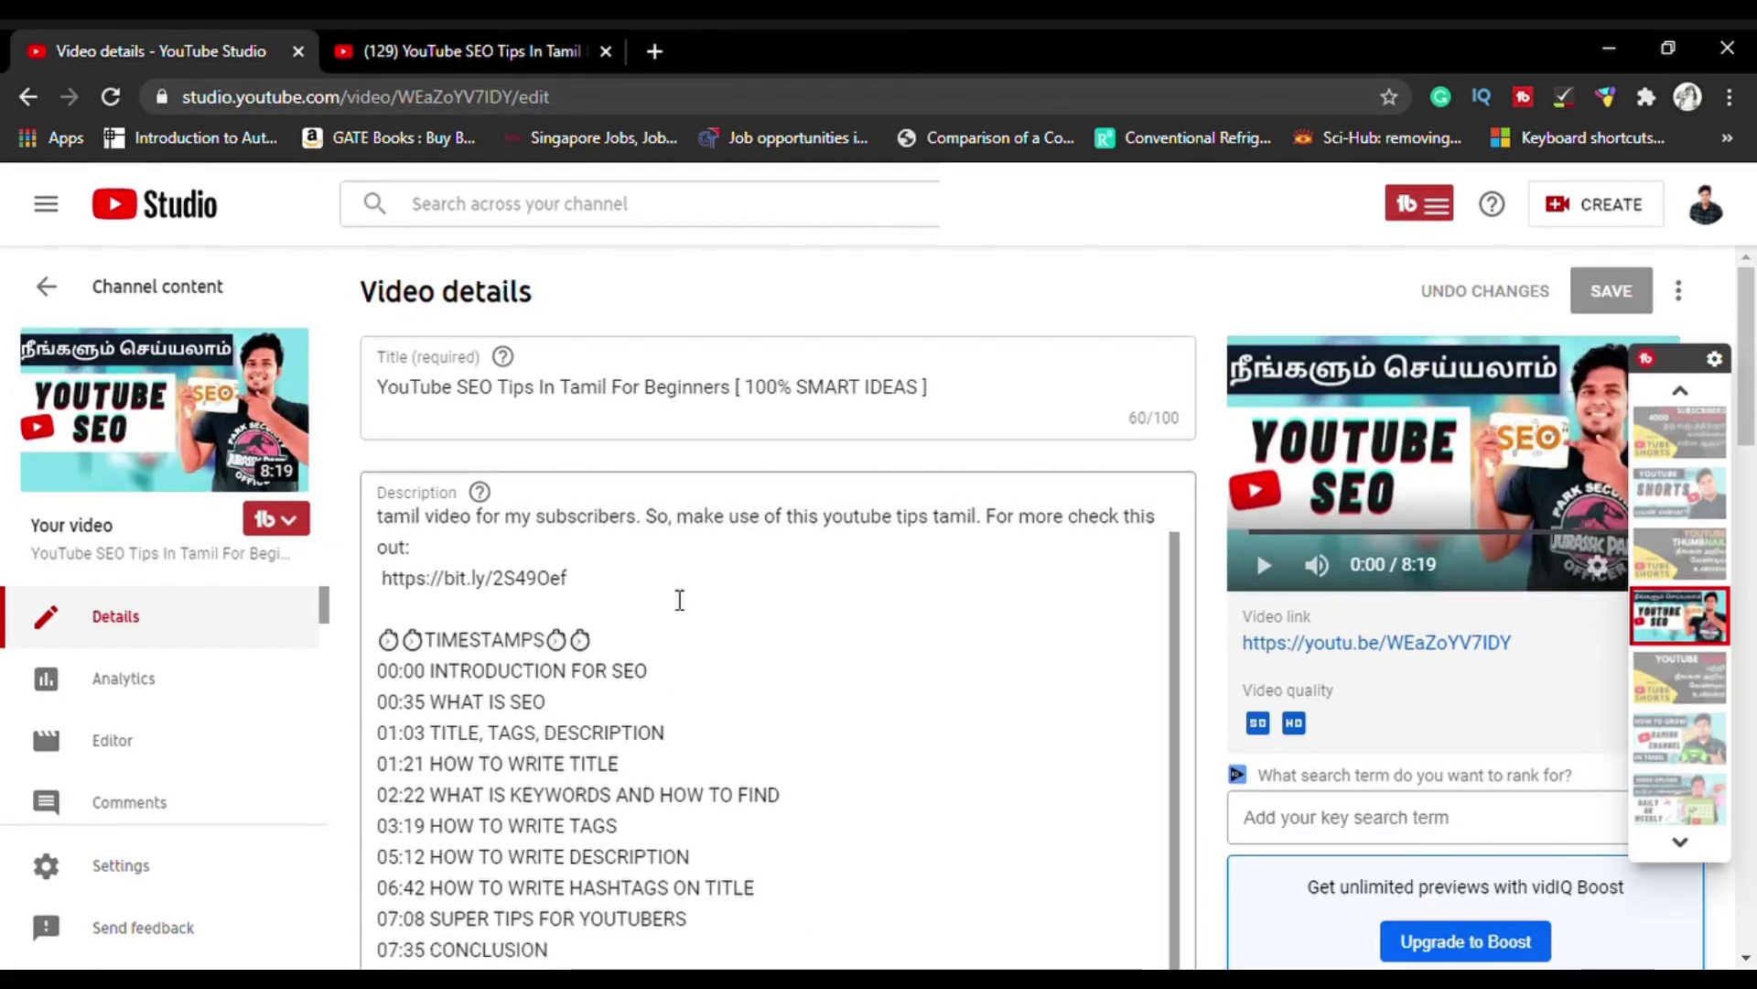
{"action": "scroll", "coordinate": [682, 602], "scroll_direction": "up", "scroll_amount": 3}
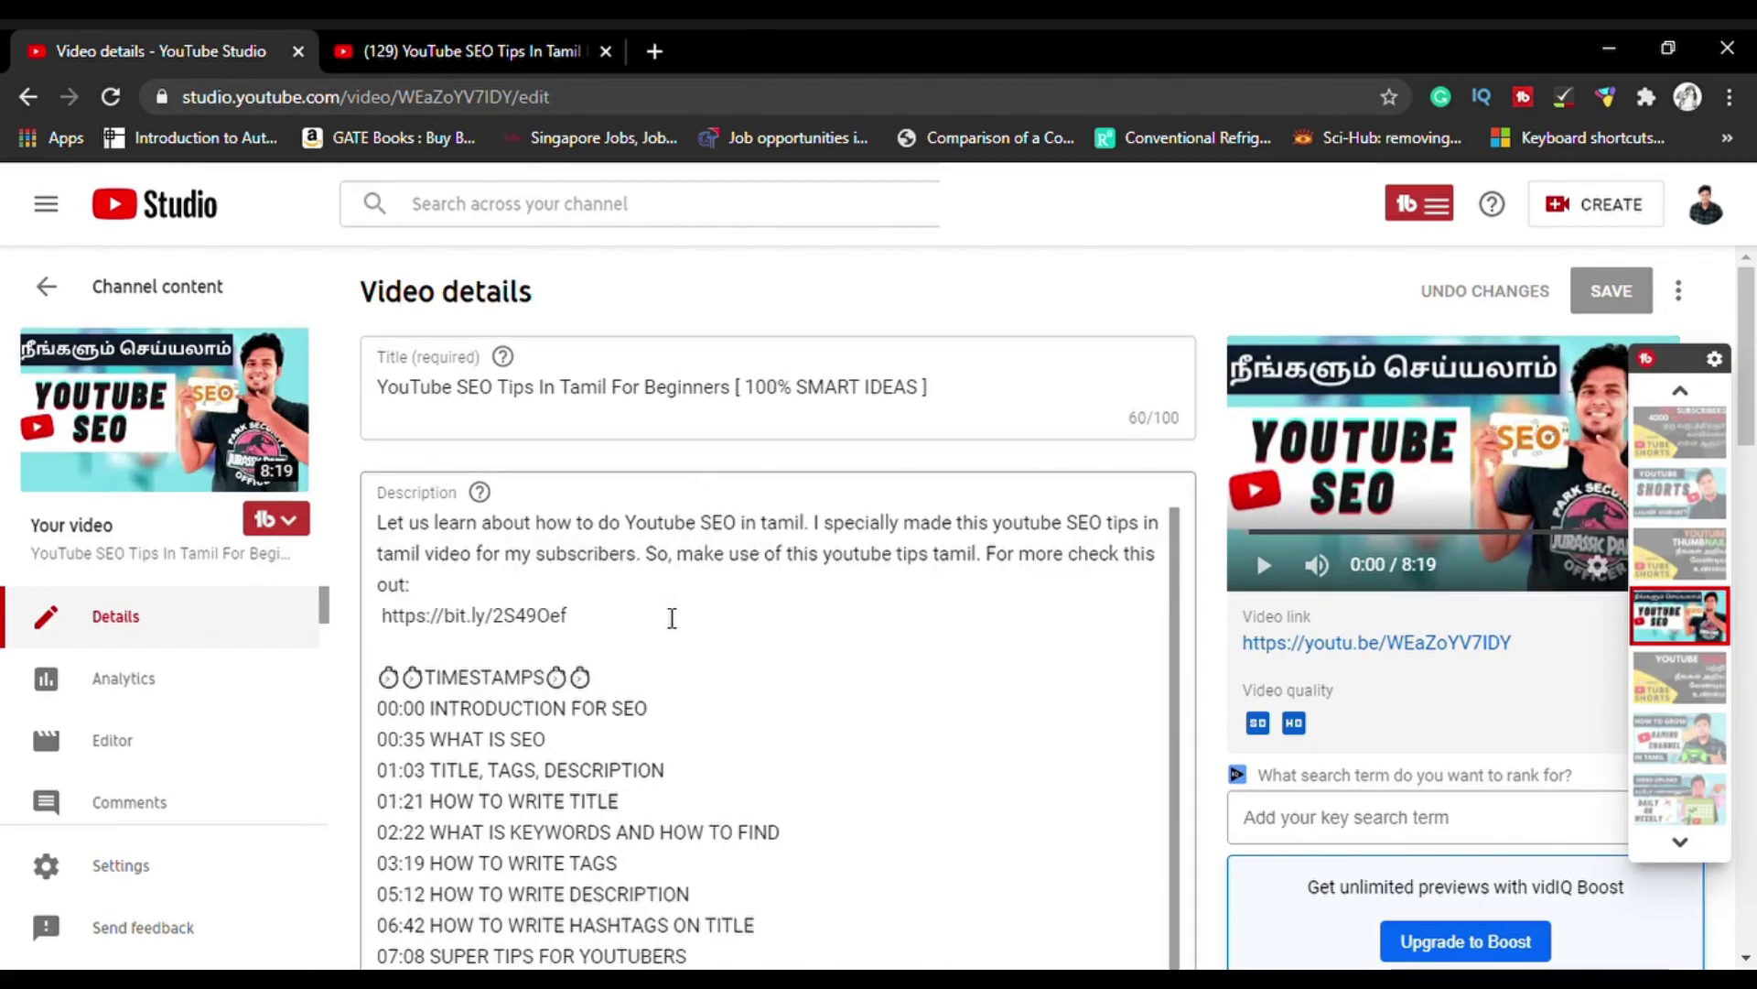
{"action": "scroll", "coordinate": [672, 622], "scroll_direction": "down", "scroll_amount": 3}
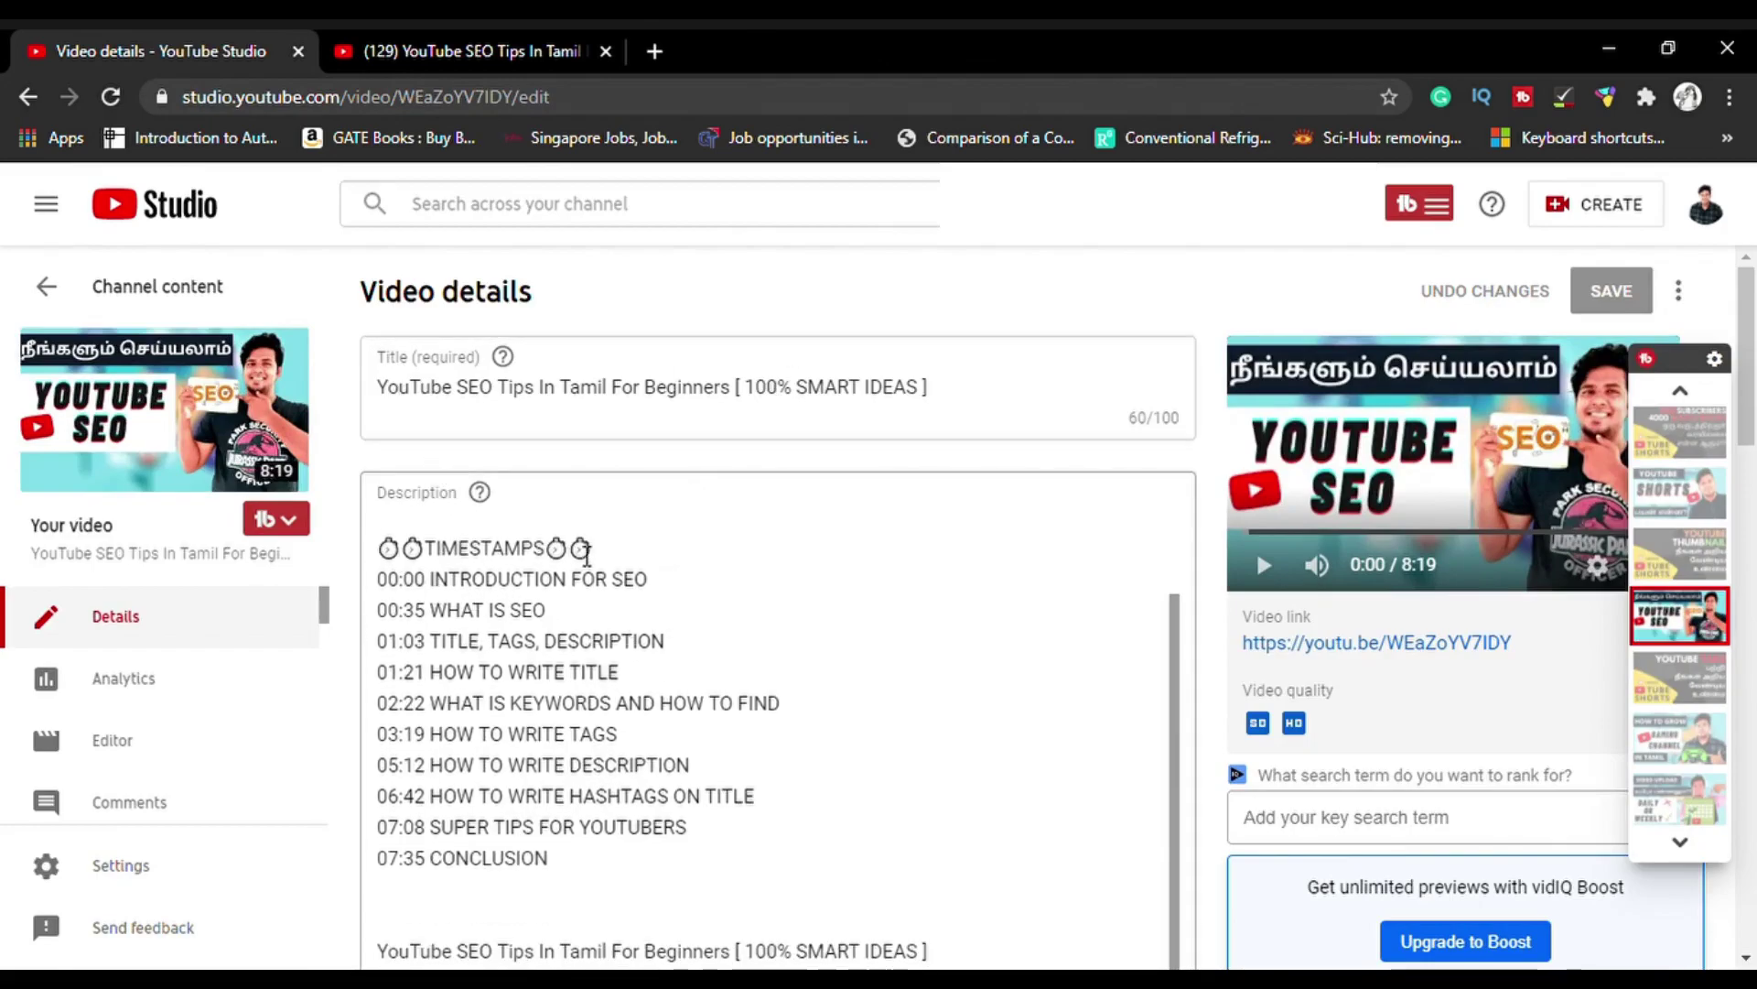
{"action": "left_click", "coordinate": [438, 597]}
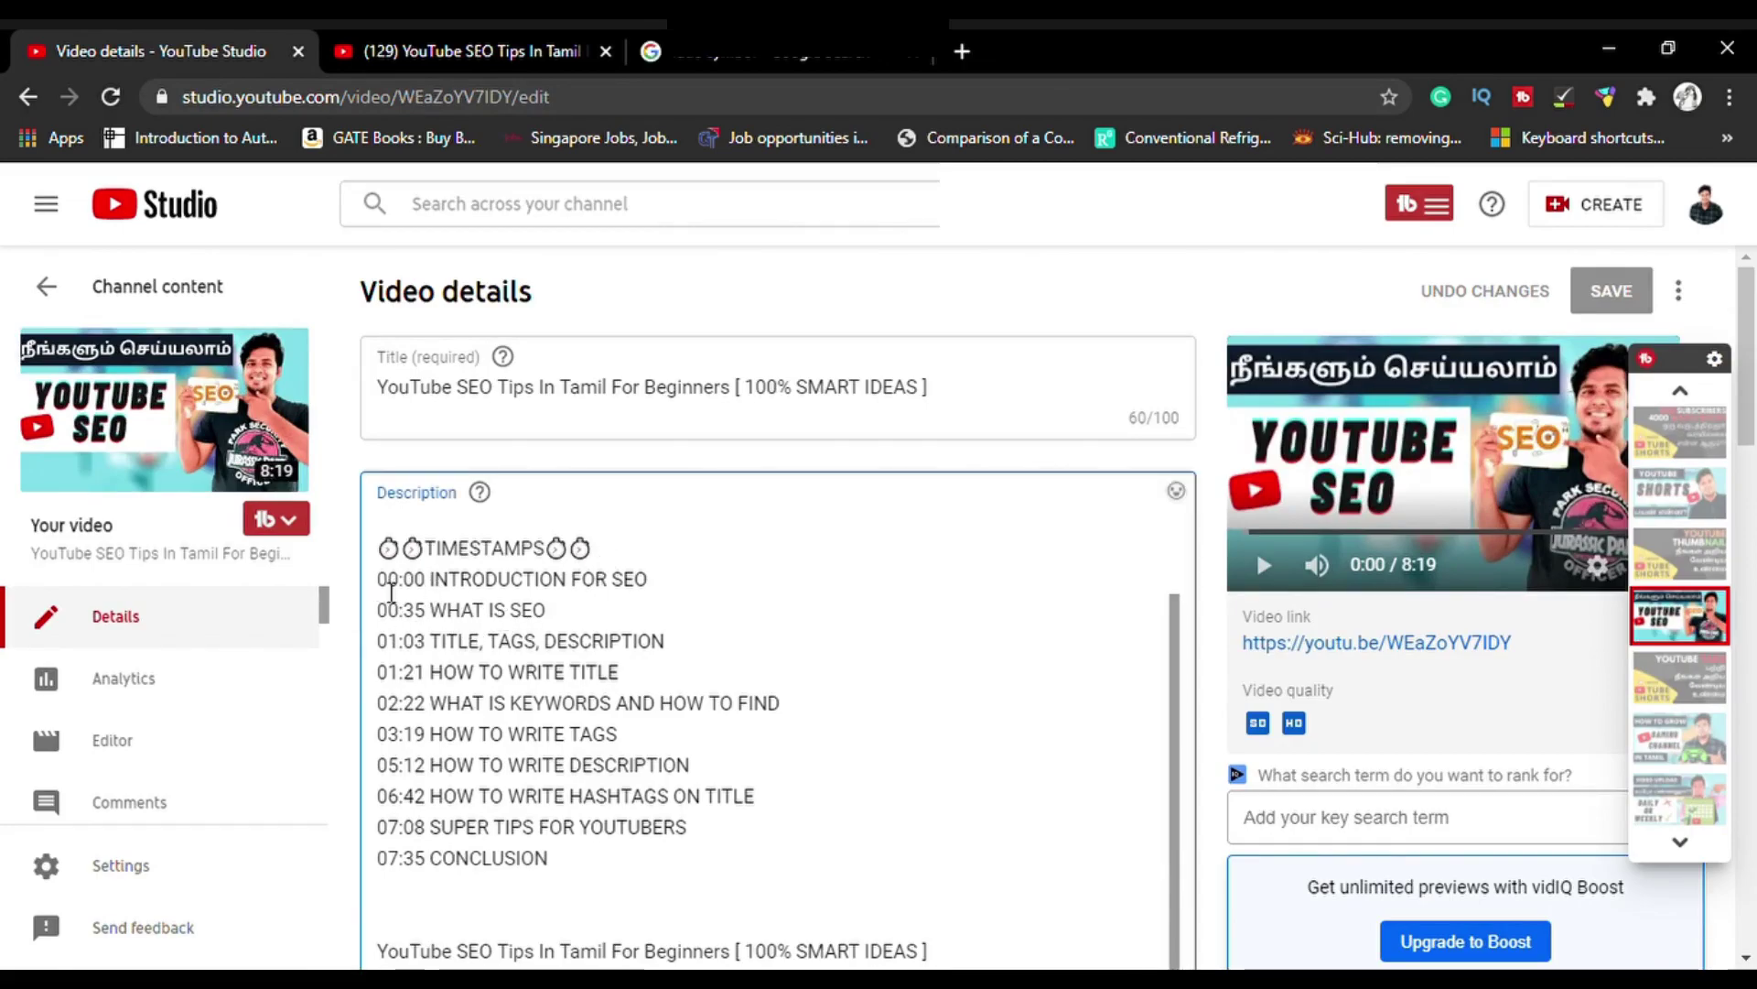
{"action": "double_click", "coordinate": [393, 593]}
{"action": "left_click_drag", "start_coordinate": [408, 594], "coordinate": [465, 586]}
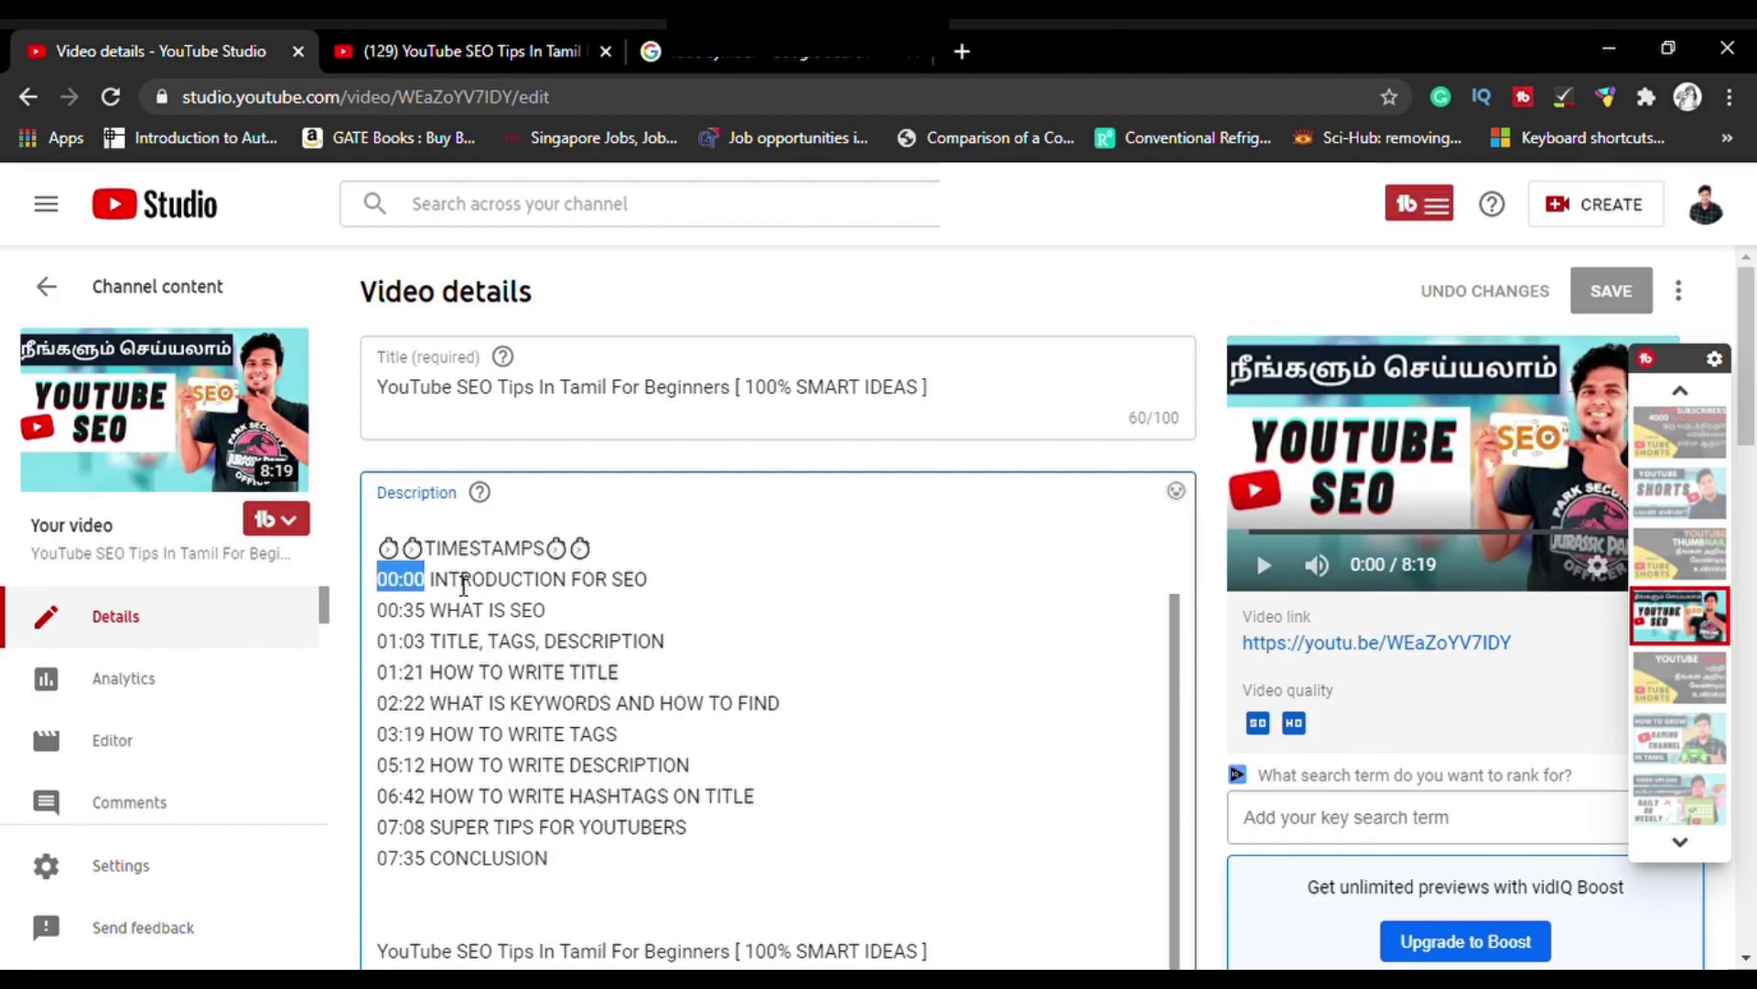
{"action": "left_click", "coordinate": [437, 582]}
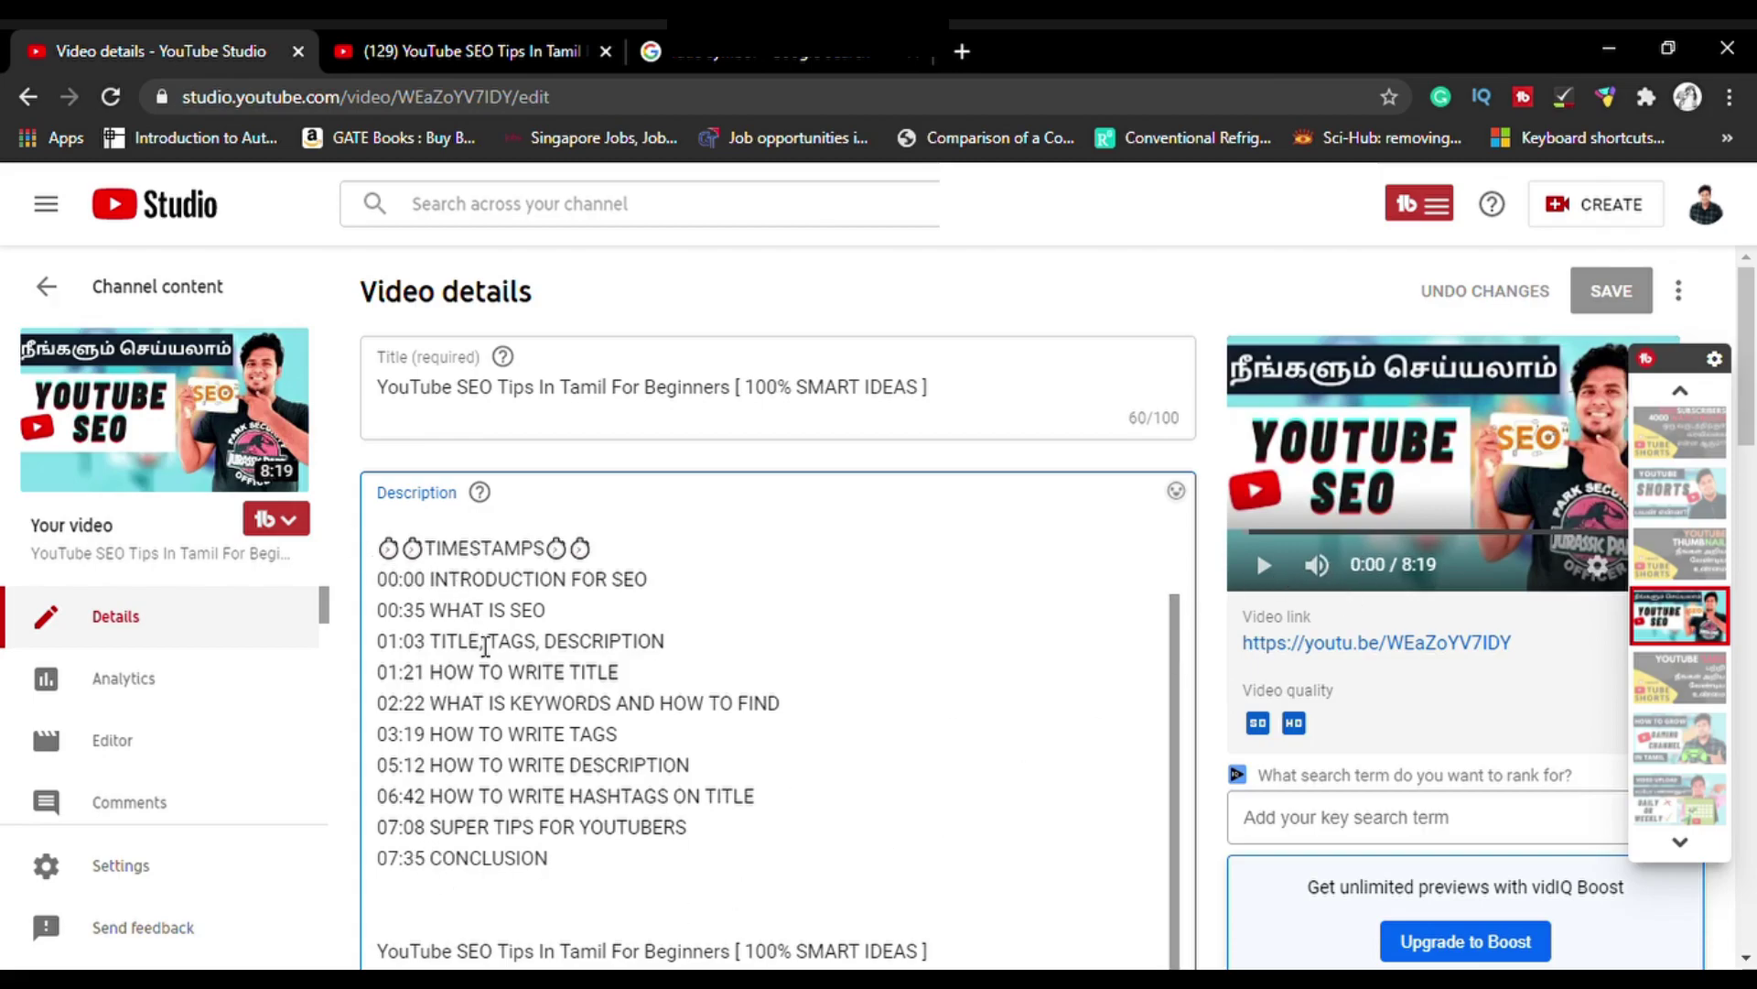
- Switch to the YouTube SEO video's watch page, inspect the chapter segments on its progress bar, and seek to about 3:02
{"action": "left_click", "coordinate": [485, 47]}
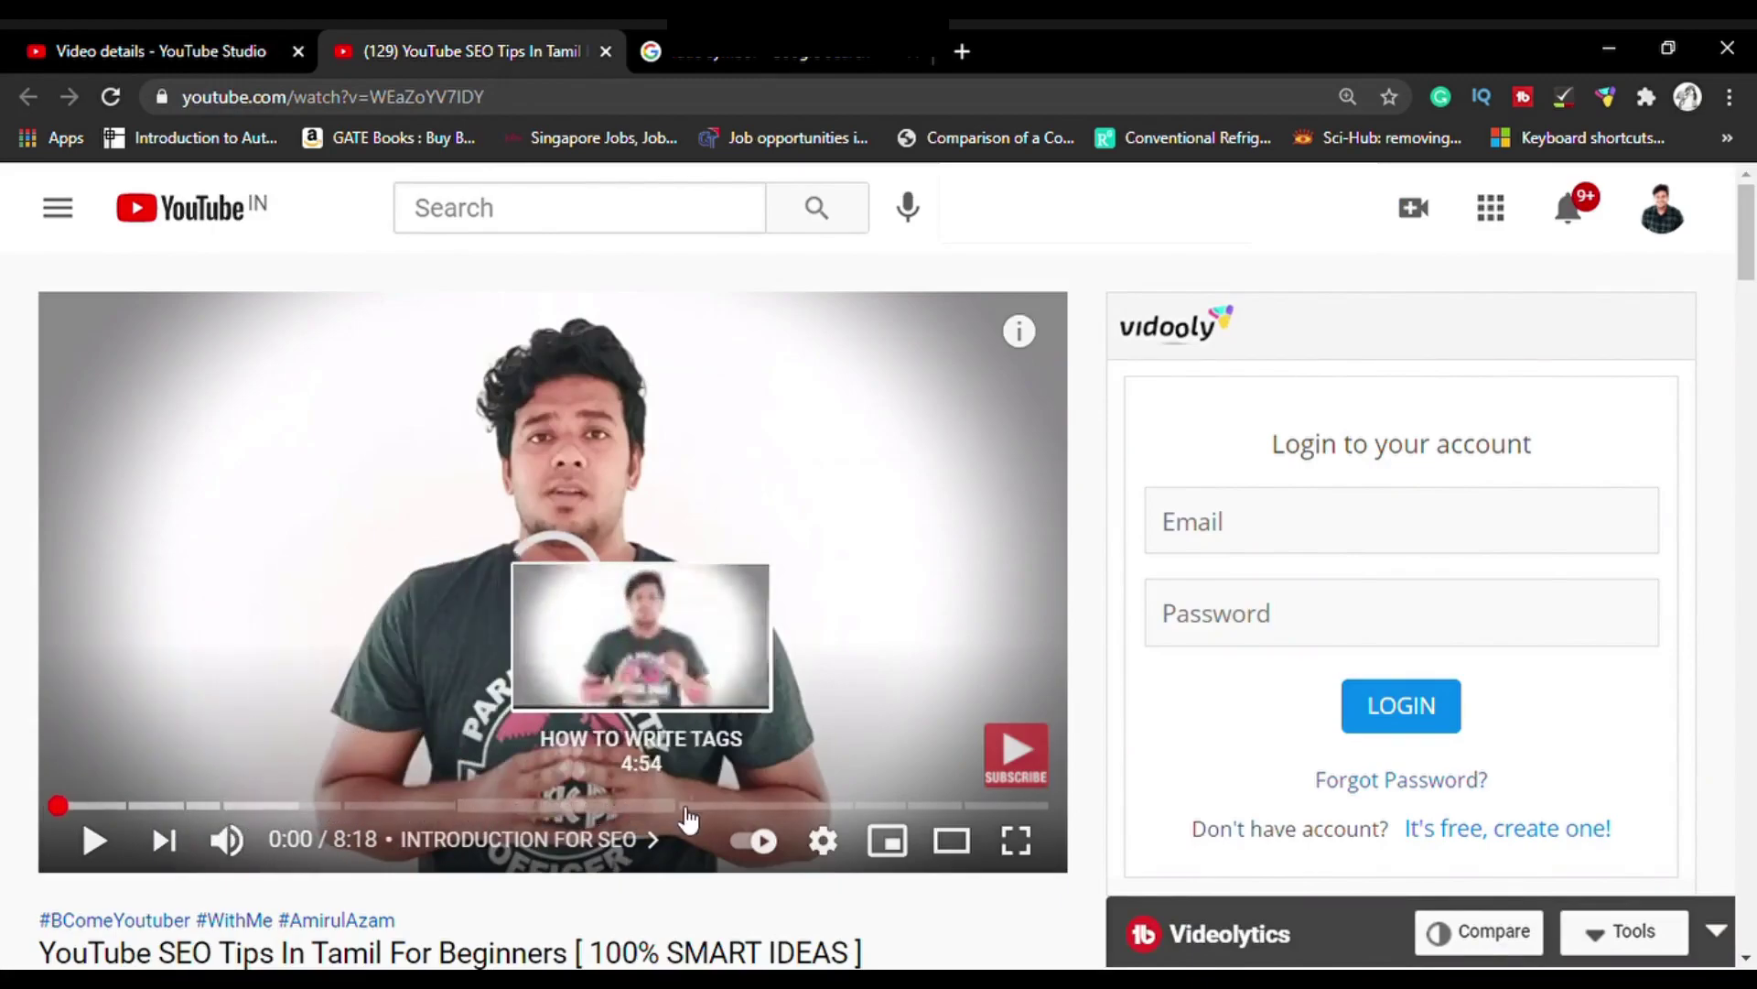
{"action": "scroll", "coordinate": [952, 814], "scroll_direction": "down", "scroll_amount": 4}
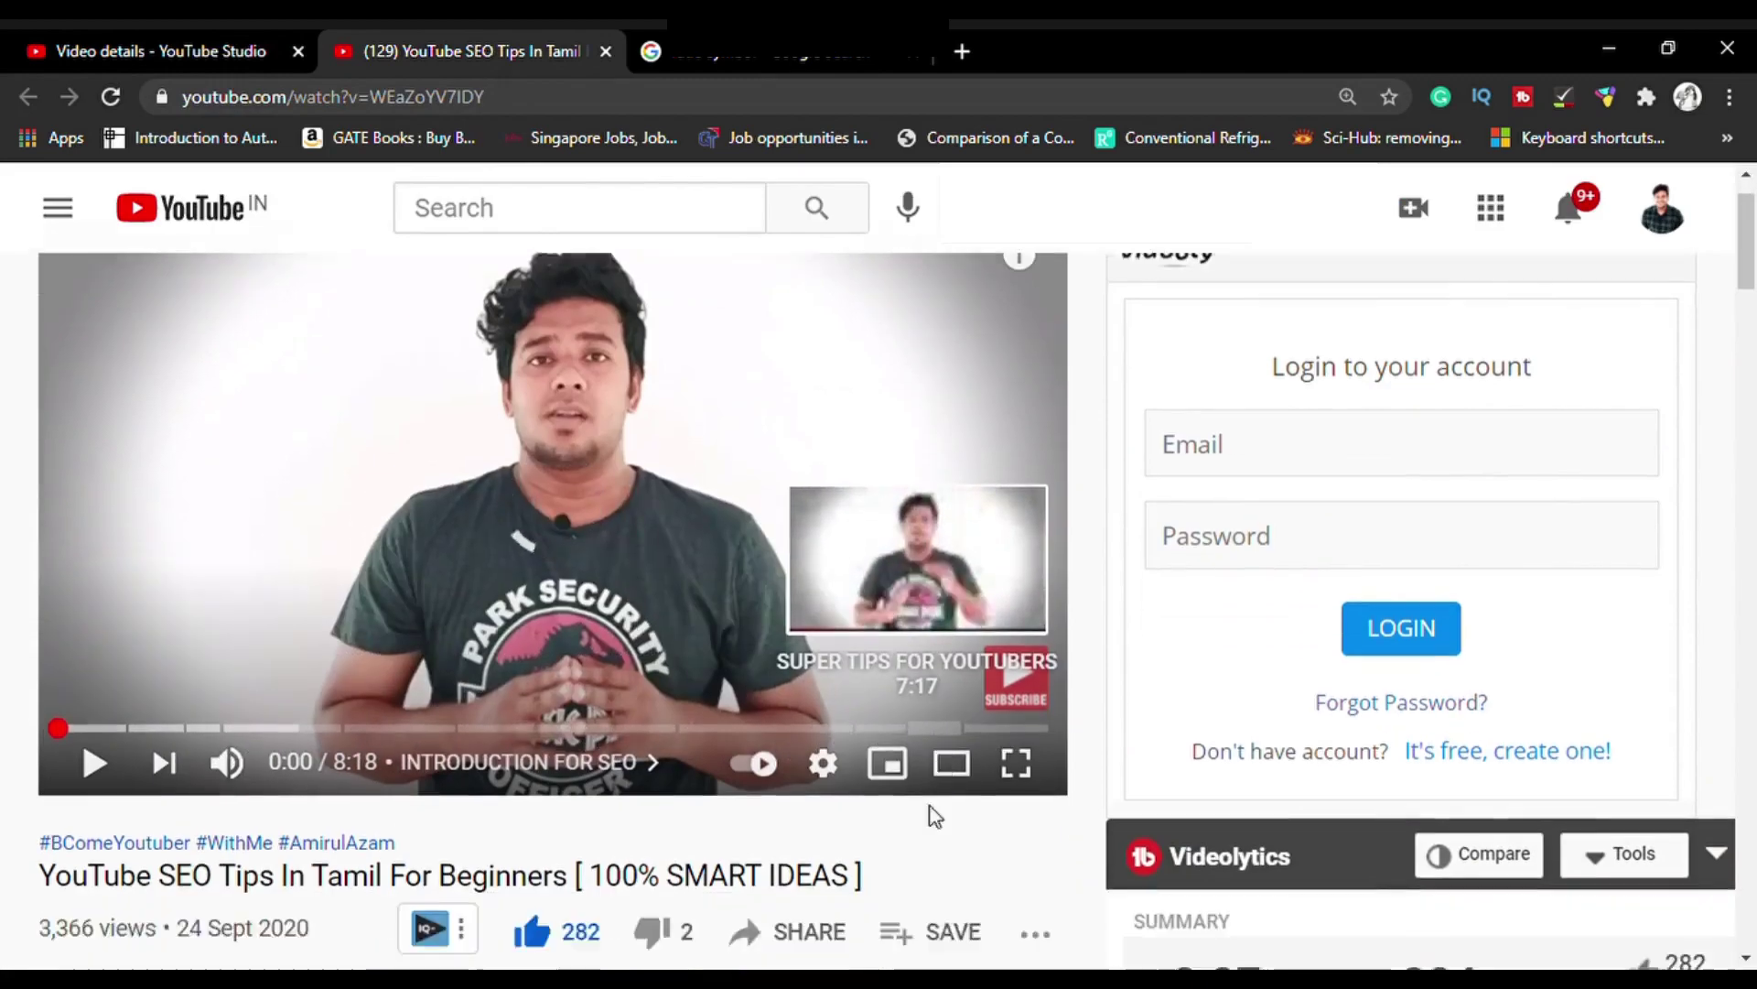
{"action": "scroll", "coordinate": [932, 813], "scroll_direction": "up", "scroll_amount": 4}
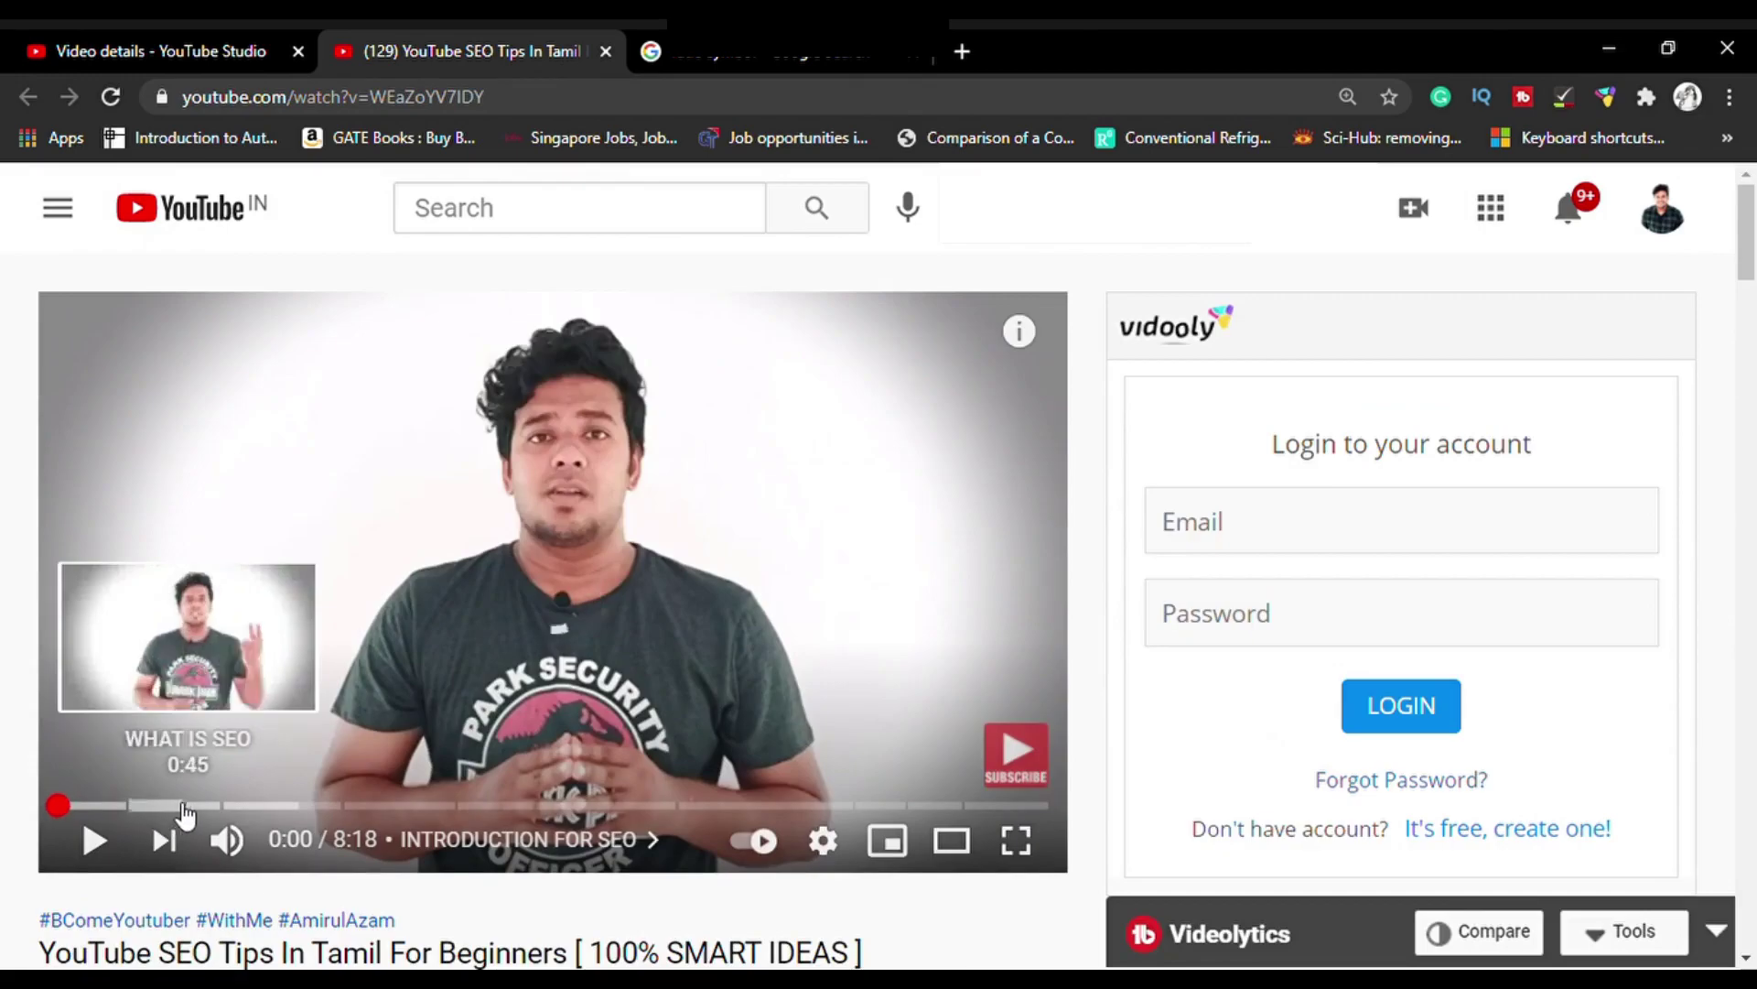
{"action": "left_click", "coordinate": [434, 808]}
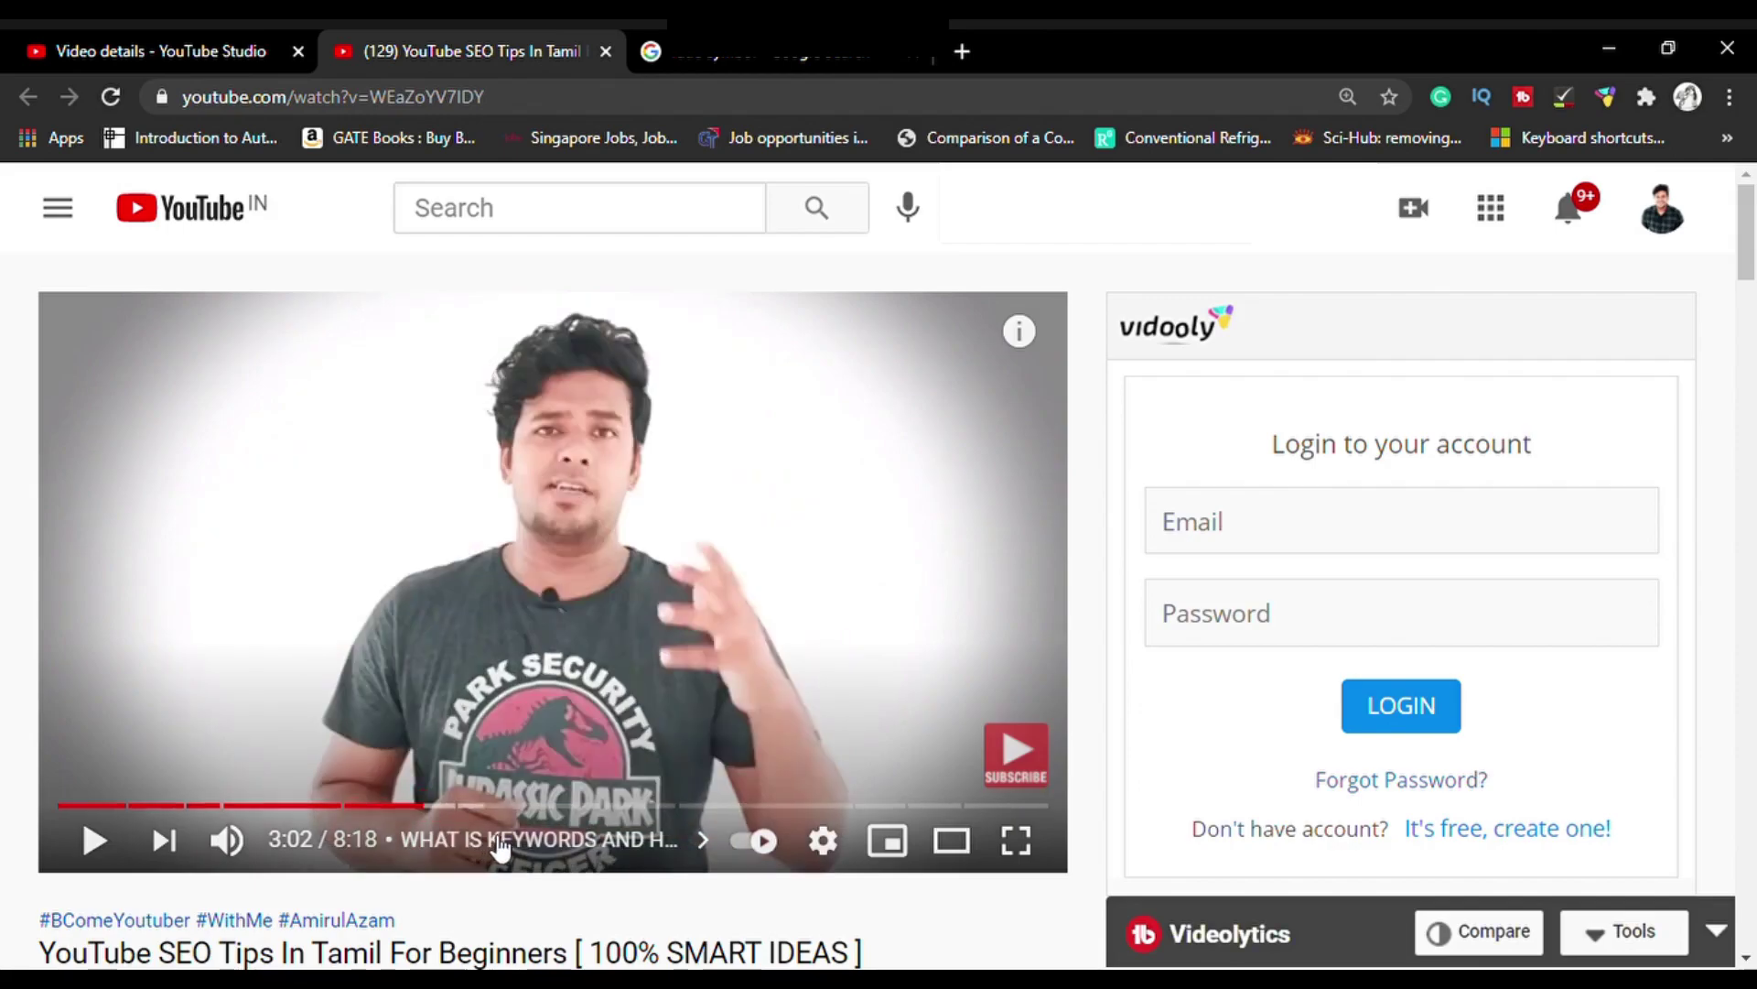
- Show the video's chapter list, jump to the "SUPER TIPS FOR YOUTUBERS" chapter and pause playback
{"action": "left_click", "coordinate": [697, 842]}
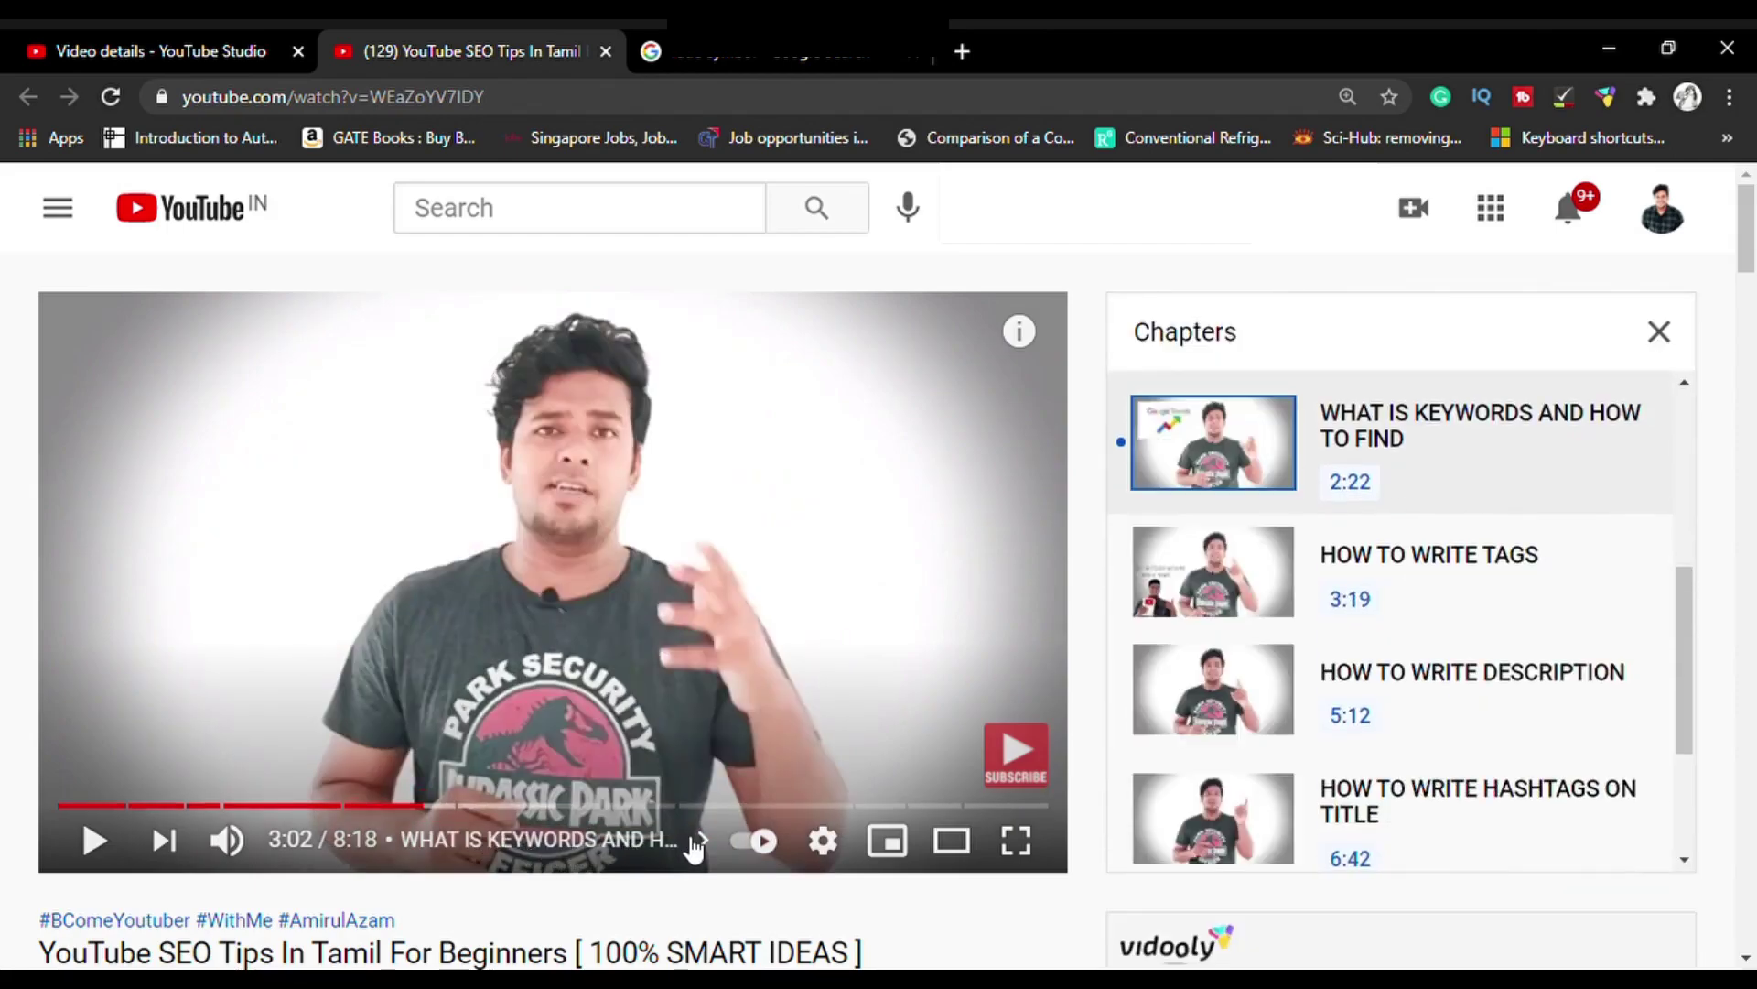
{"action": "scroll", "coordinate": [1326, 489], "scroll_direction": "down", "scroll_amount": 2}
{"action": "scroll", "coordinate": [1327, 490], "scroll_direction": "down", "scroll_amount": 3}
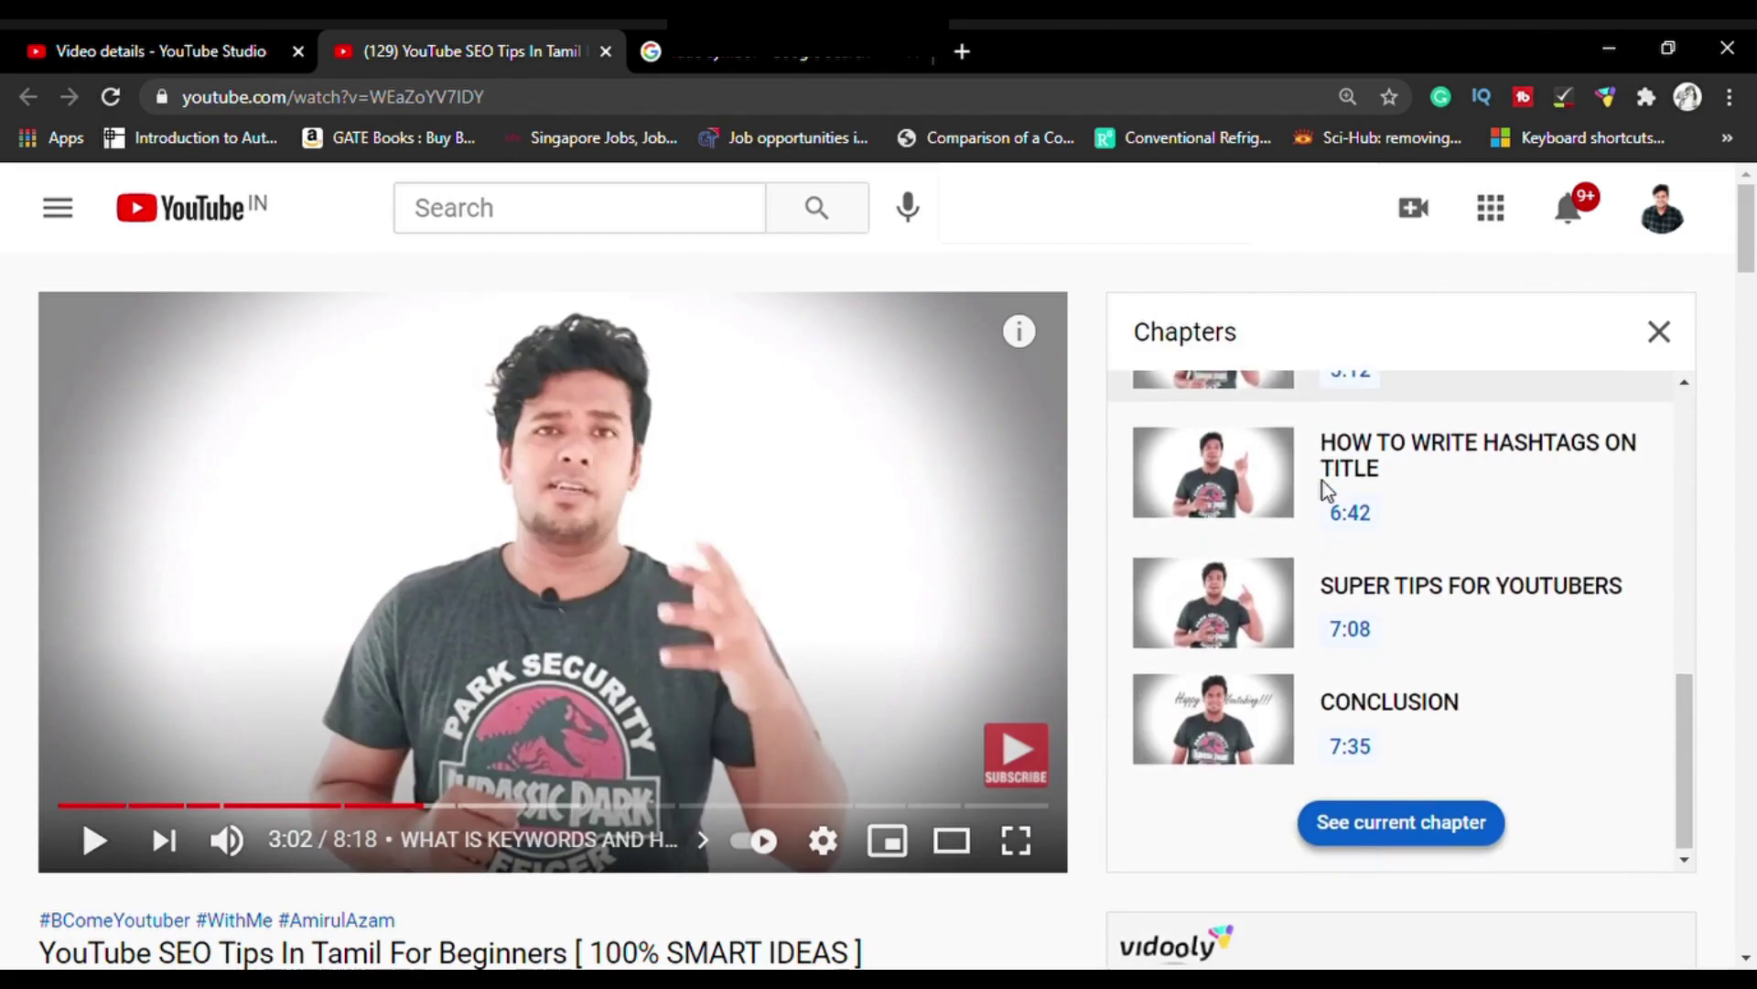
{"action": "left_click", "coordinate": [1356, 590]}
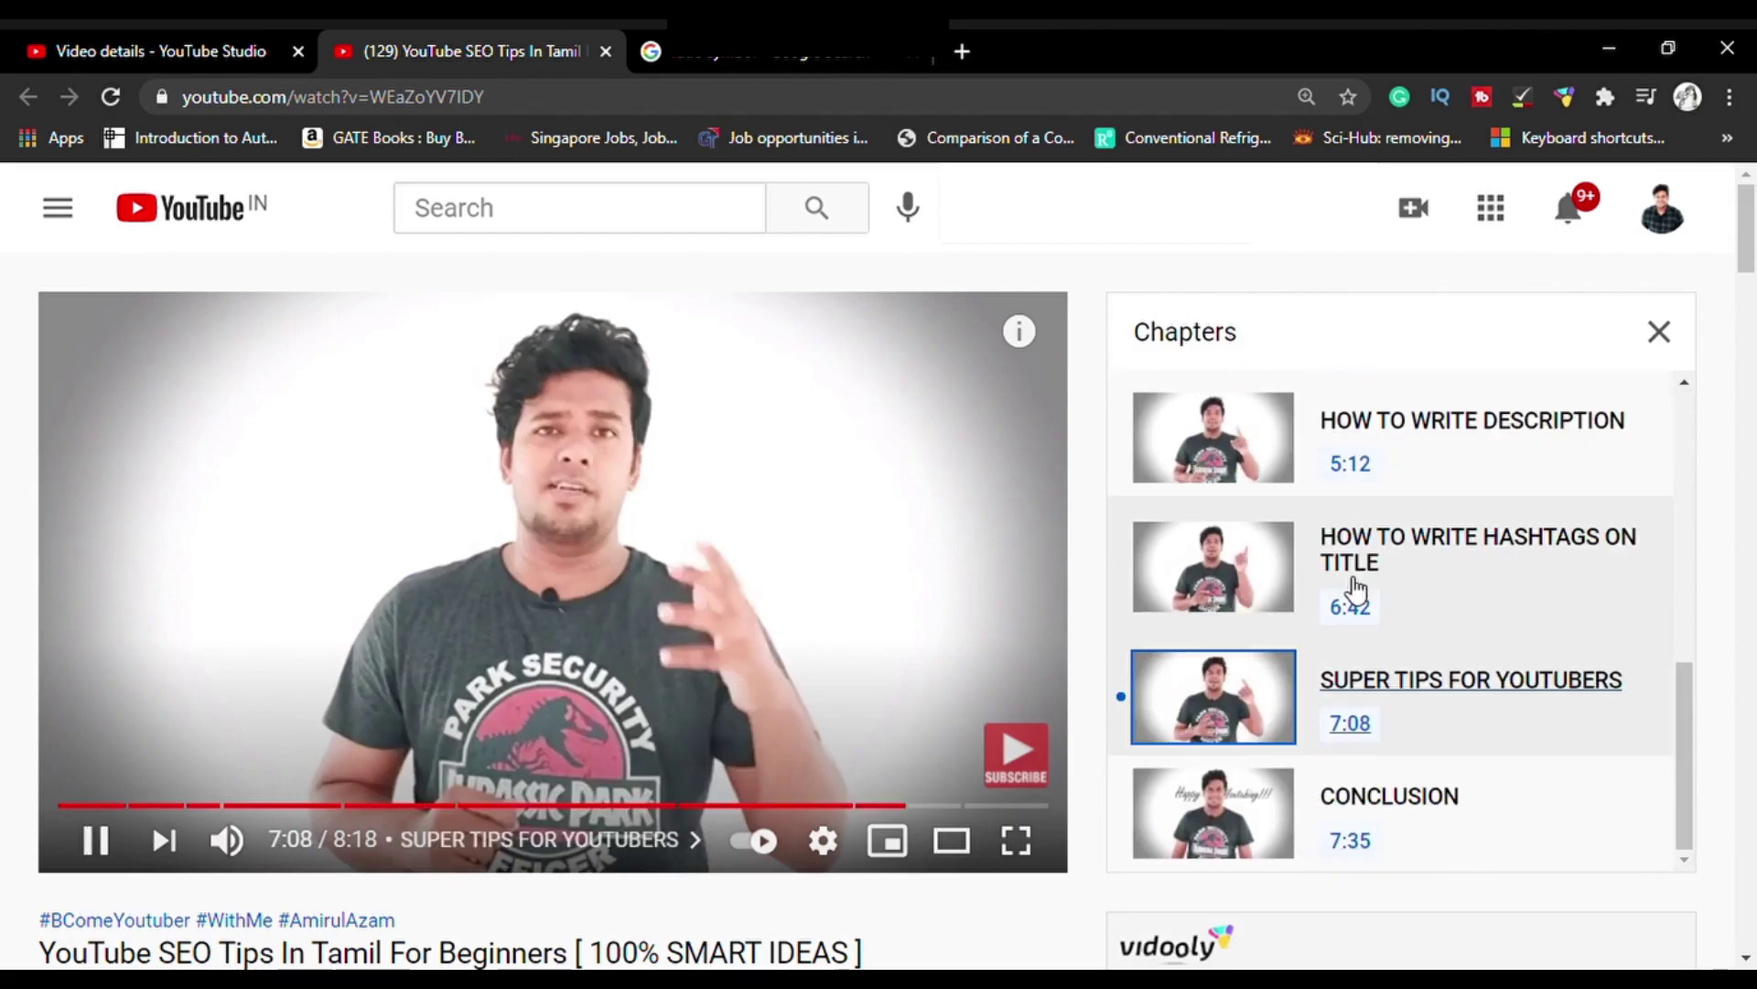
{"action": "left_click", "coordinate": [93, 840]}
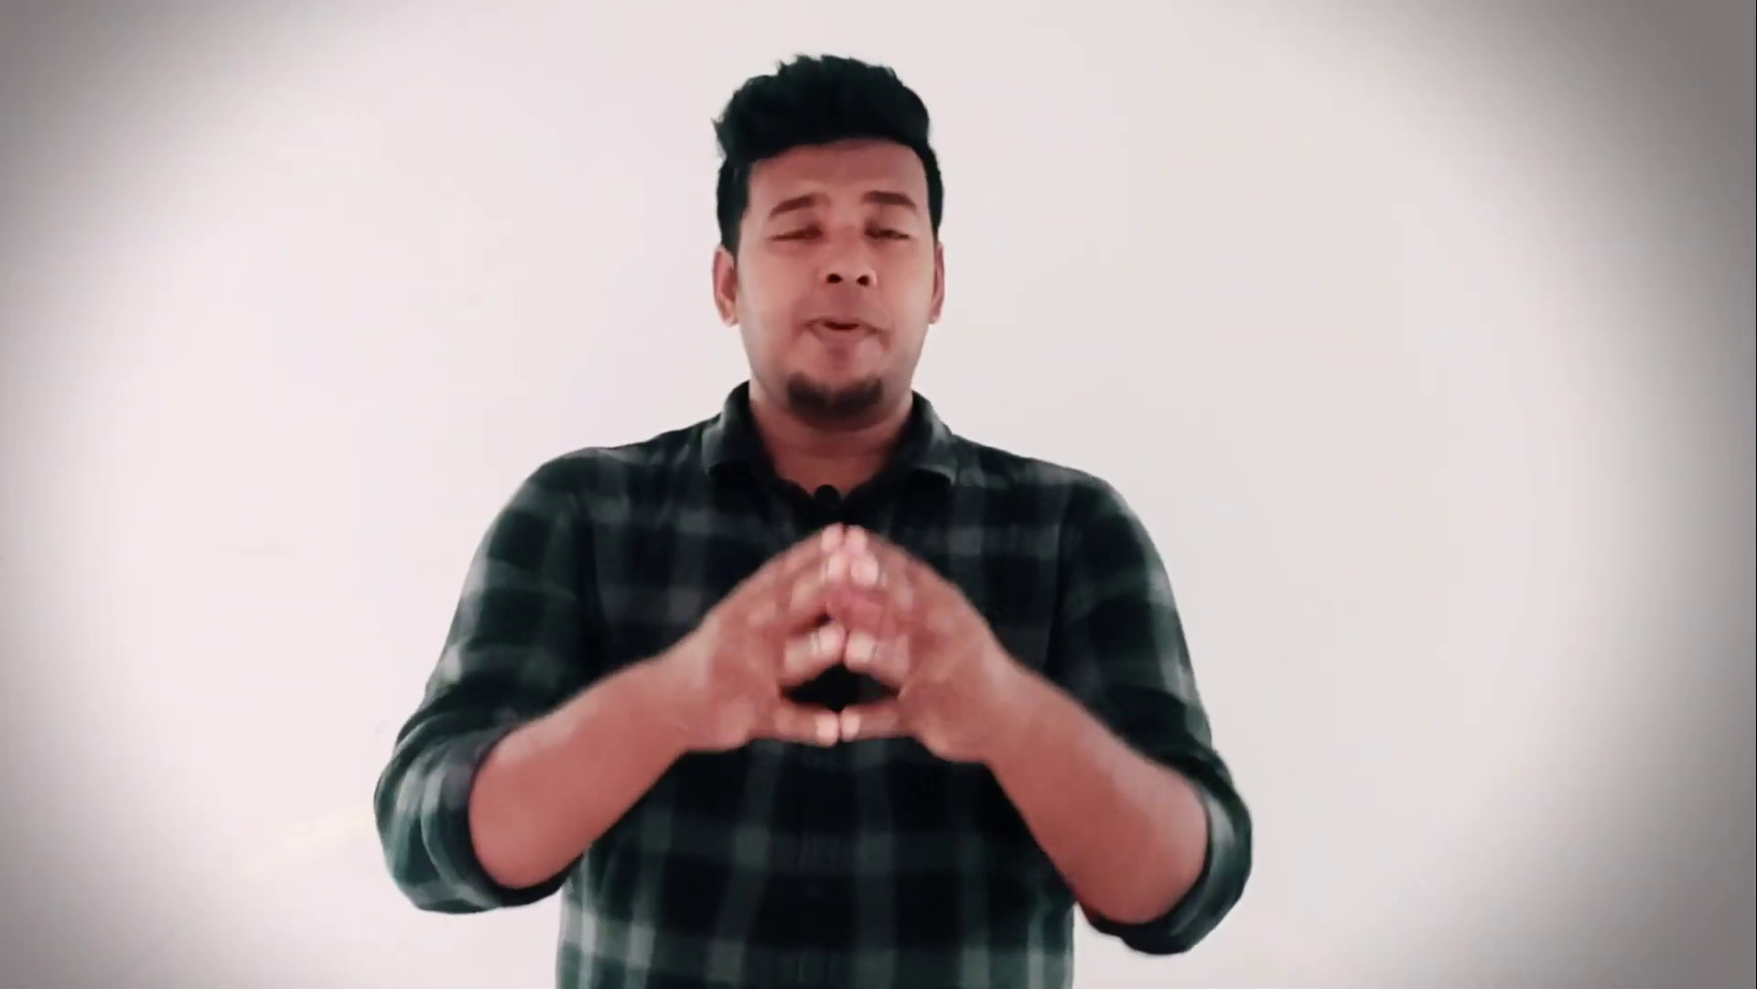